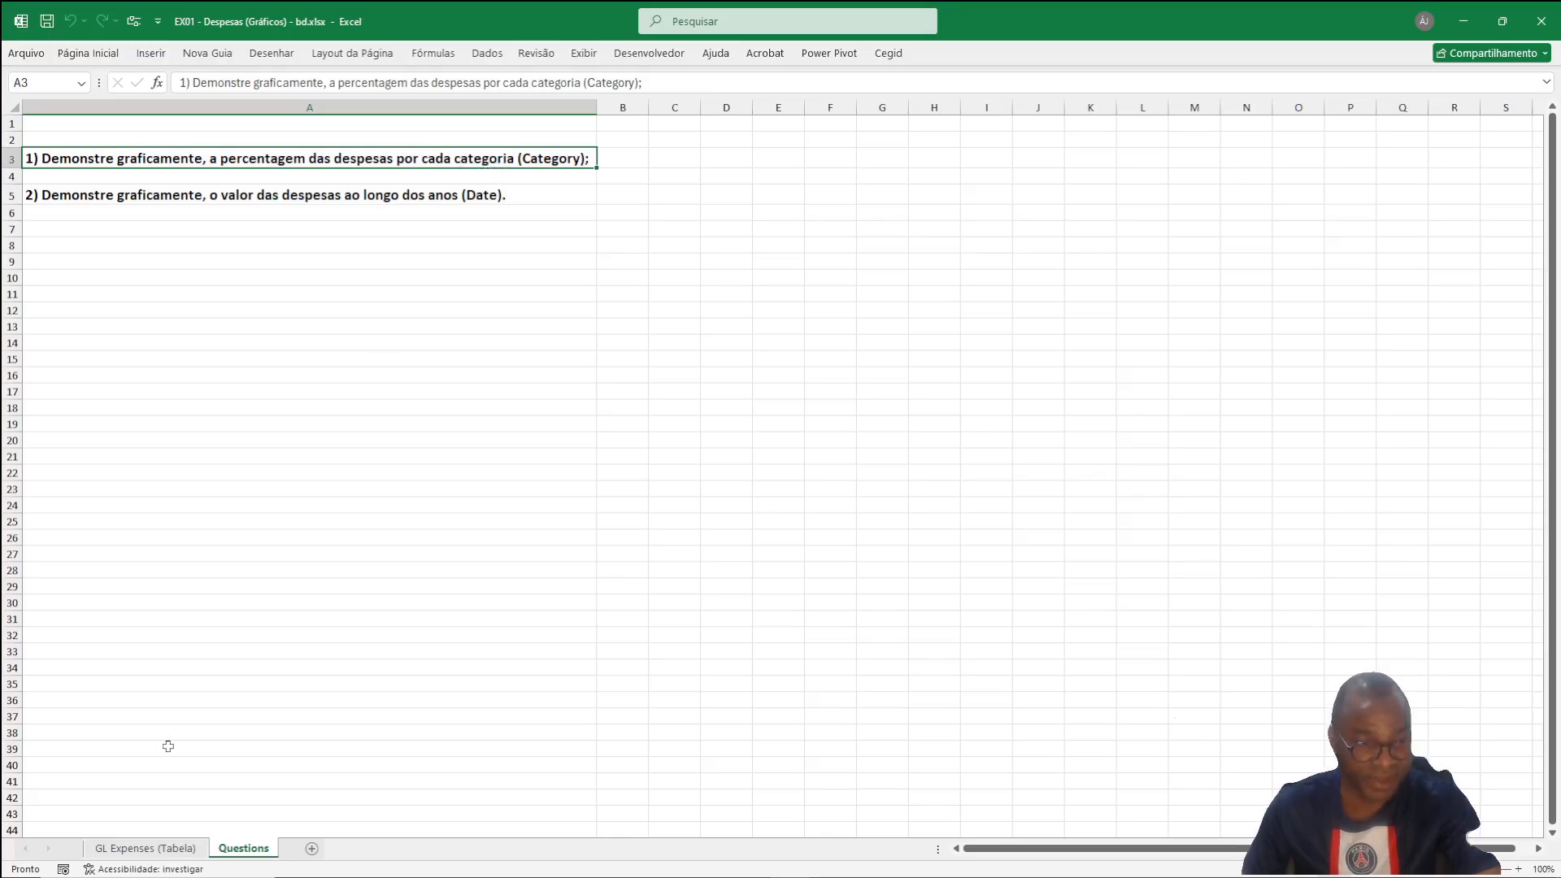
Step: Insert a PivotChart from the expenses table (BD) on a new worksheet and place that sheet after Questions
{"action": "left_click", "coordinate": [121, 850]}
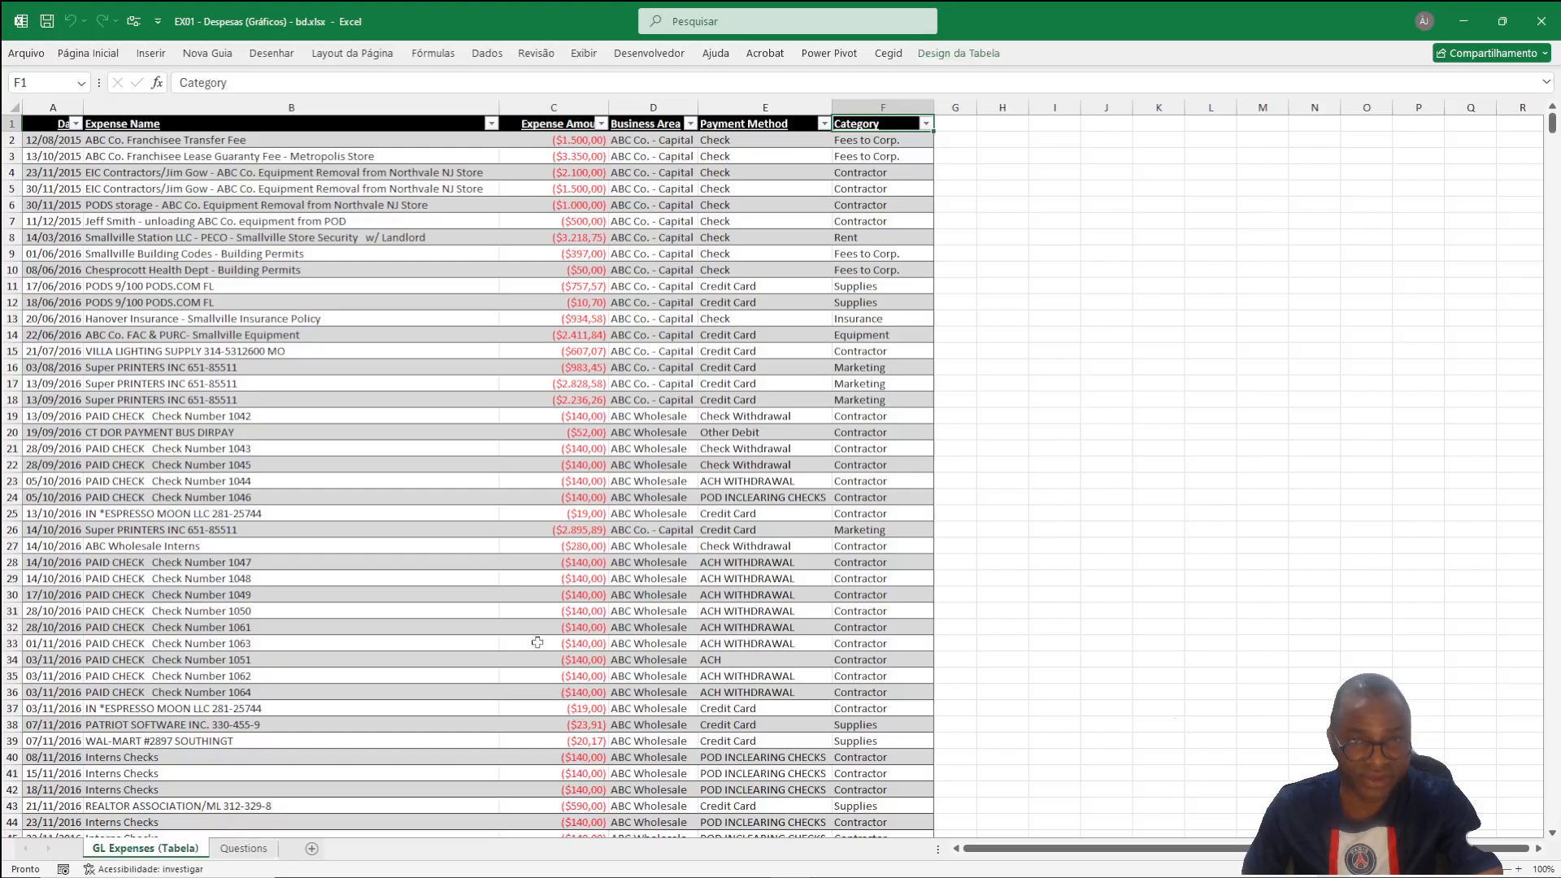
{"action": "left_click", "coordinate": [897, 105]}
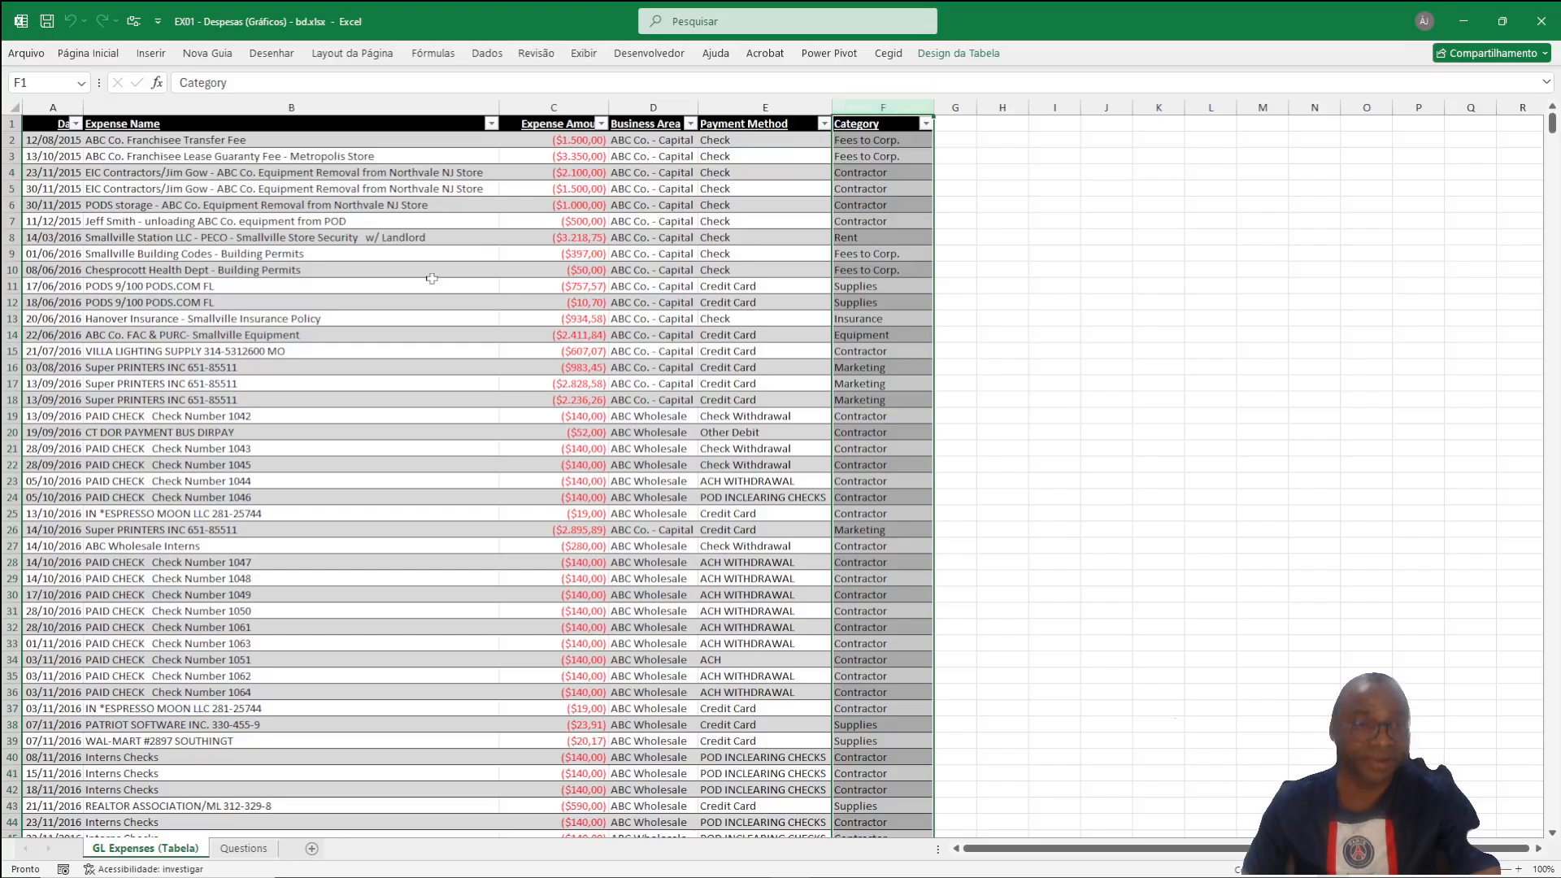
{"action": "left_click", "coordinate": [532, 384]}
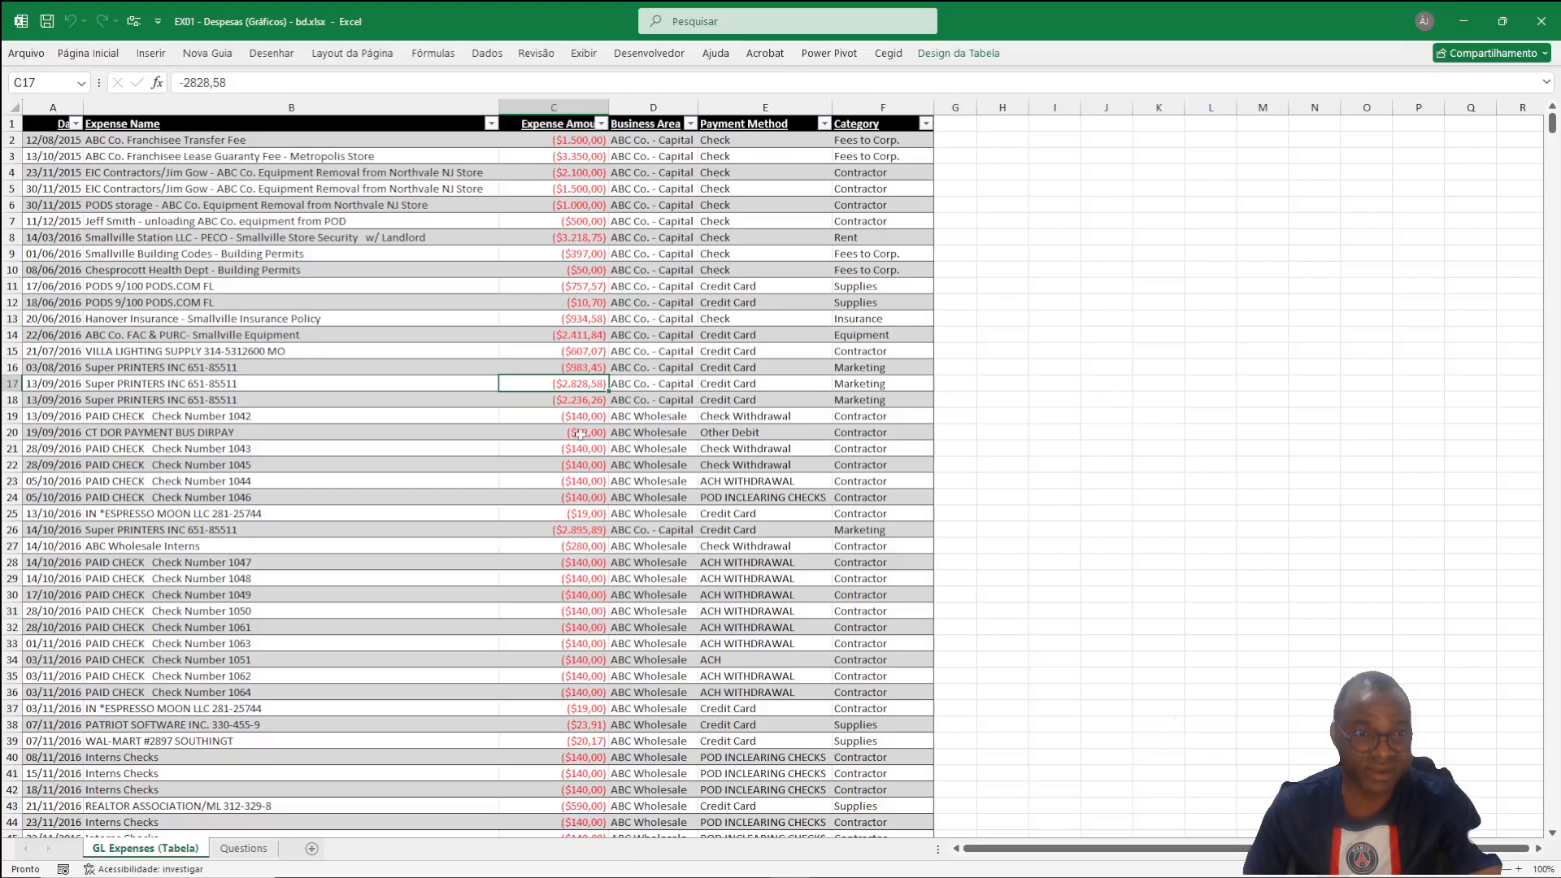
{"action": "left_click", "coordinate": [158, 56]}
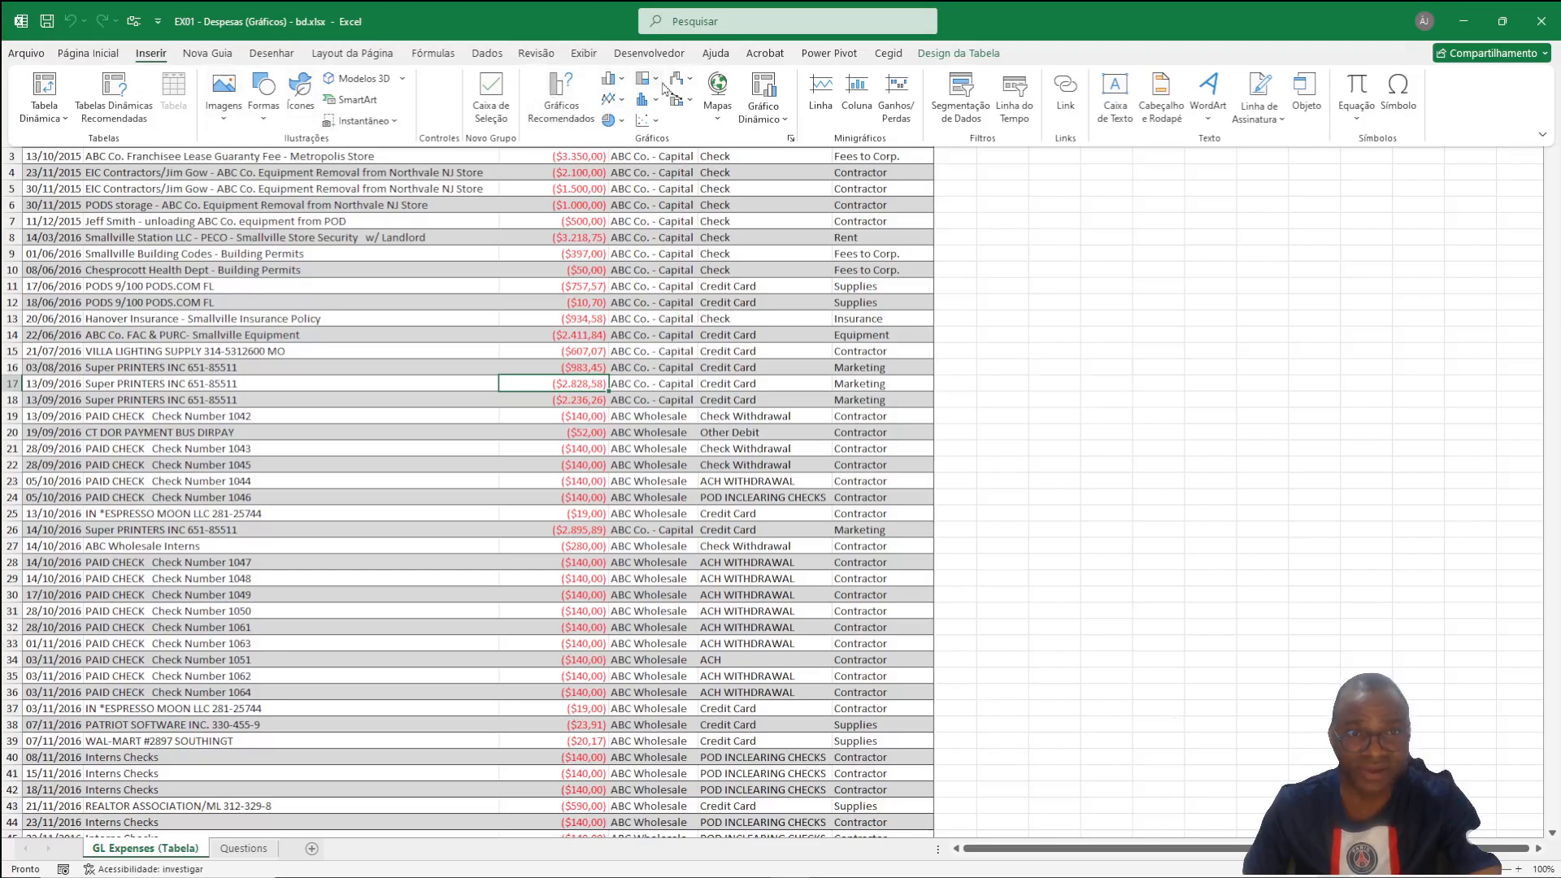
{"action": "left_click", "coordinate": [785, 121]}
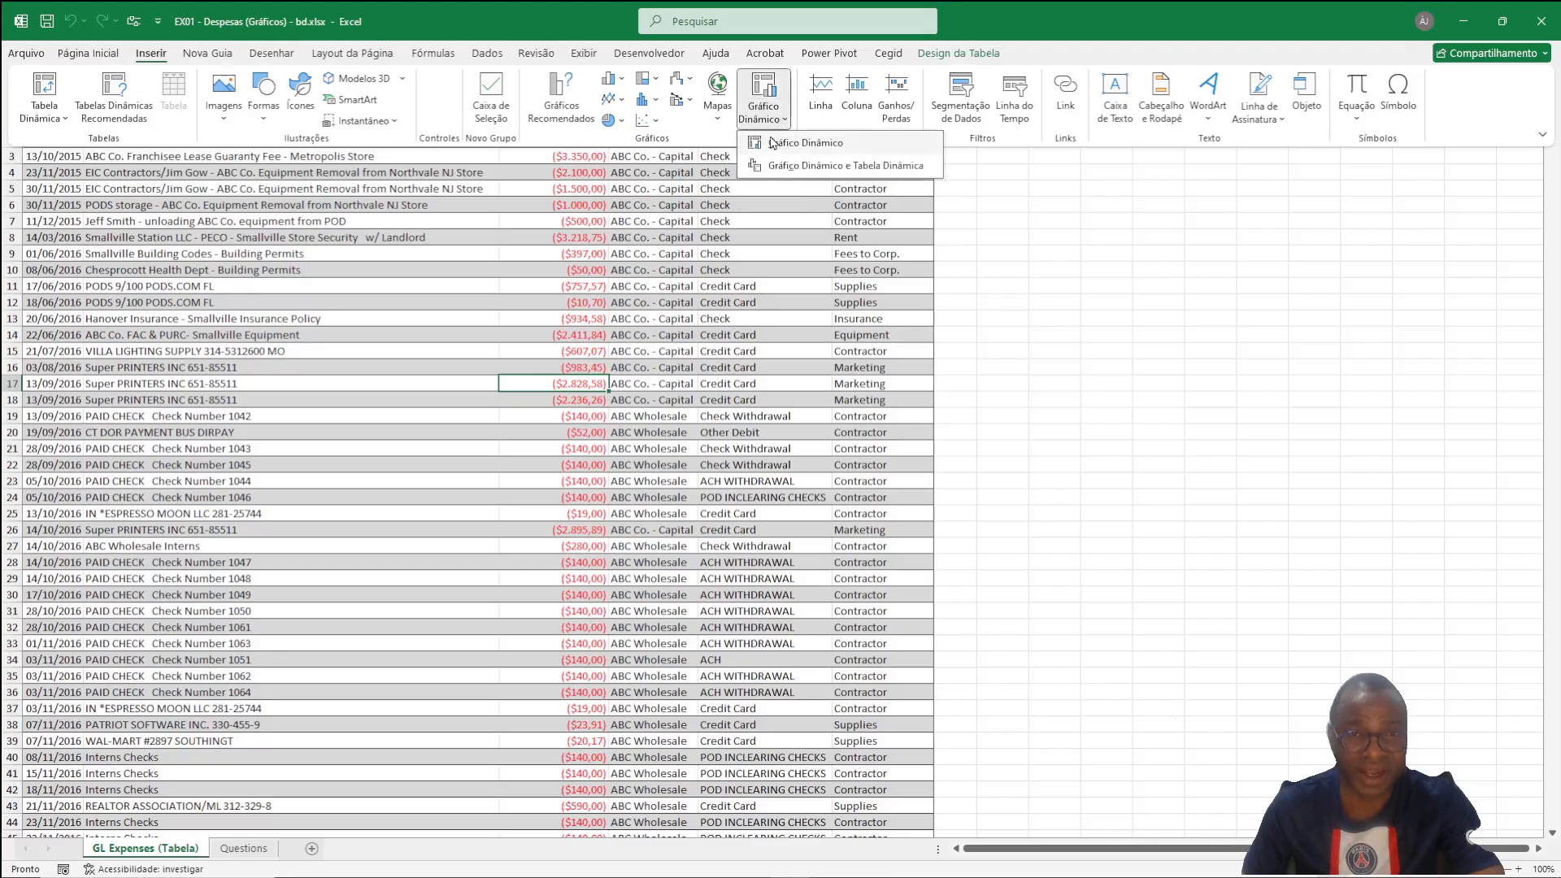
{"action": "left_click", "coordinate": [842, 144]}
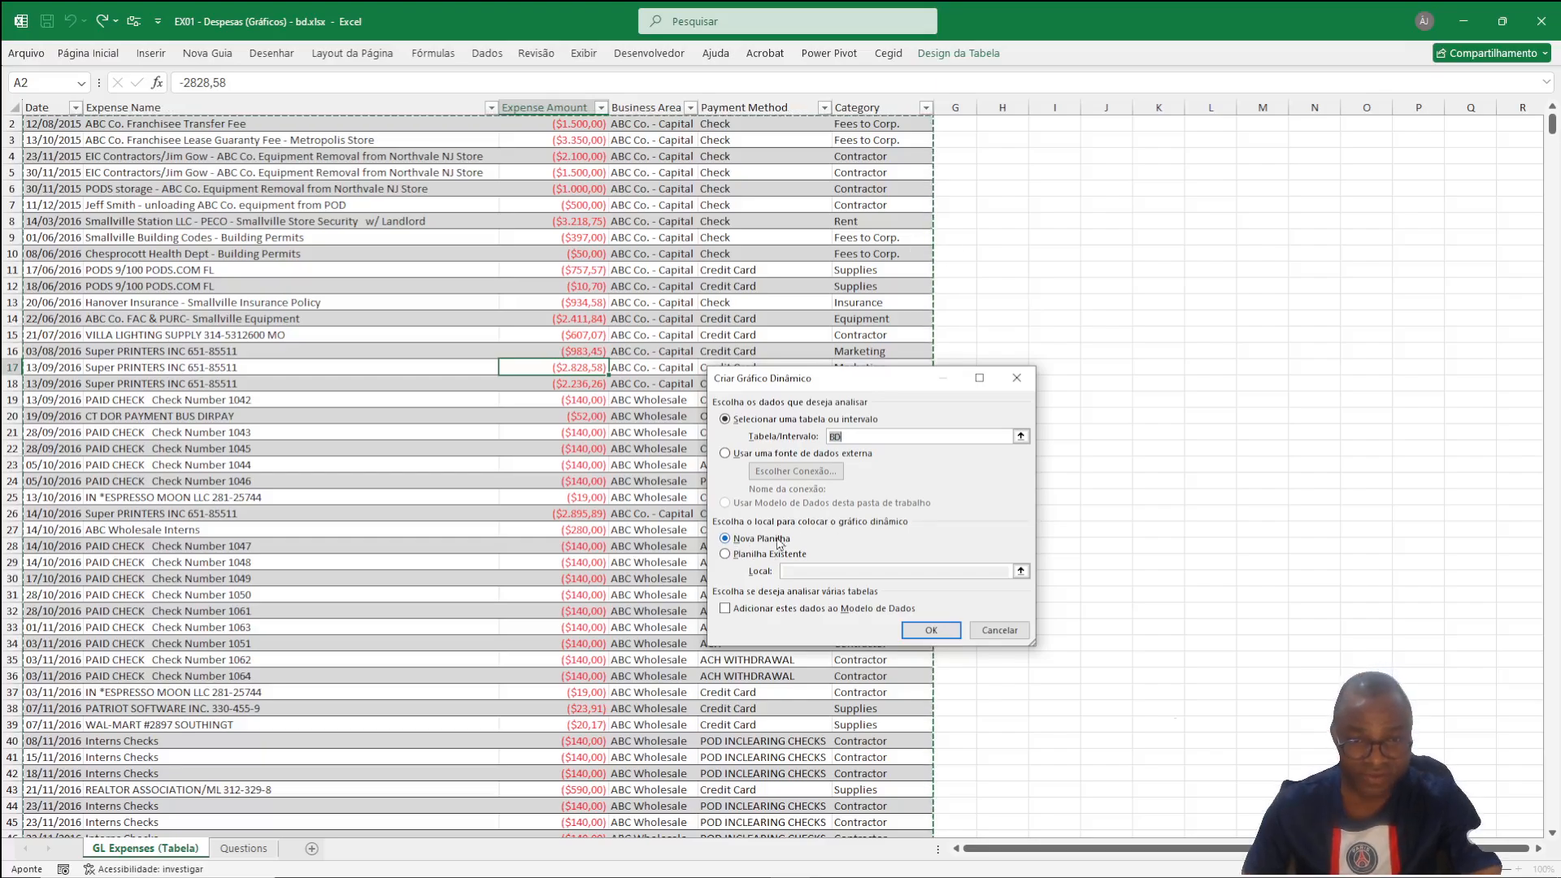
{"action": "left_click", "coordinate": [926, 637]}
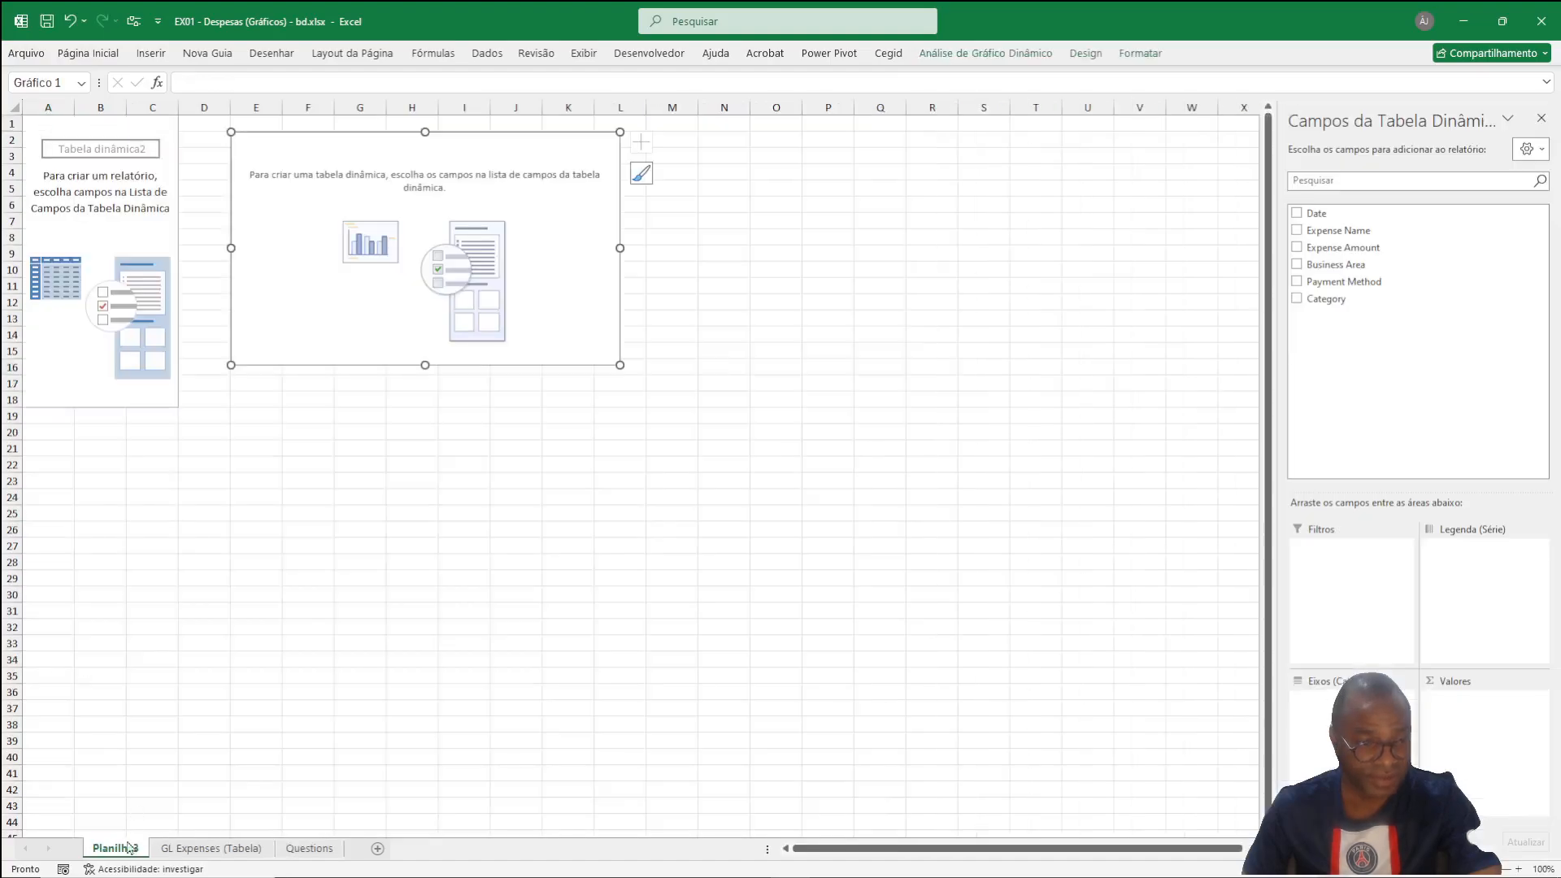
{"action": "left_click_drag", "start_coordinate": [111, 852], "coordinate": [356, 853]}
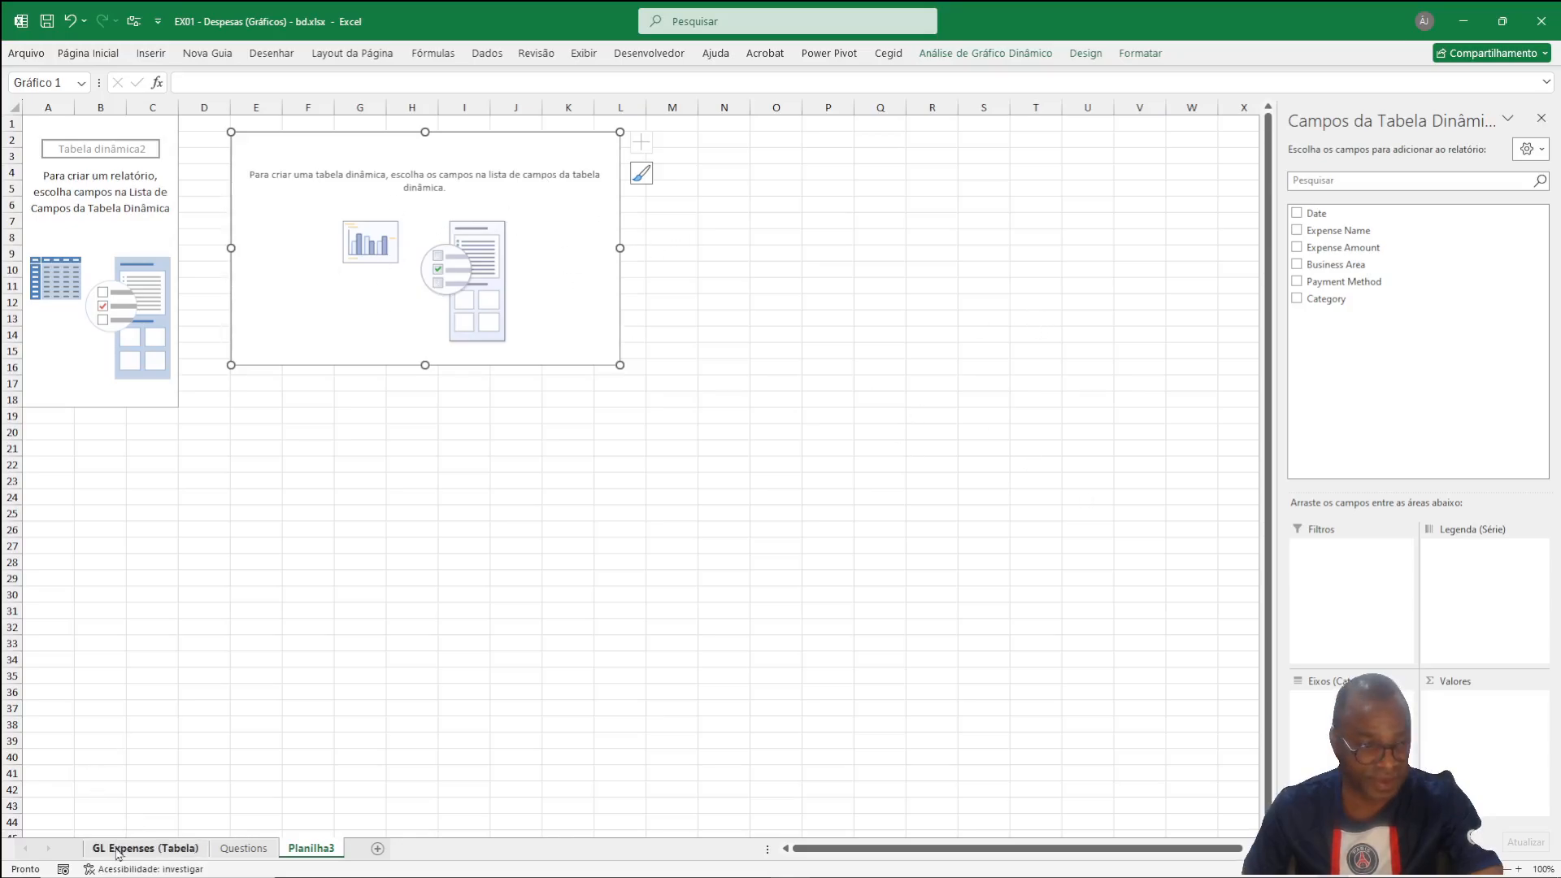
Step: Examine the variable types diagram in the image viewer and the Category values in the GL Expenses table
{"action": "left_click", "coordinate": [143, 848]}
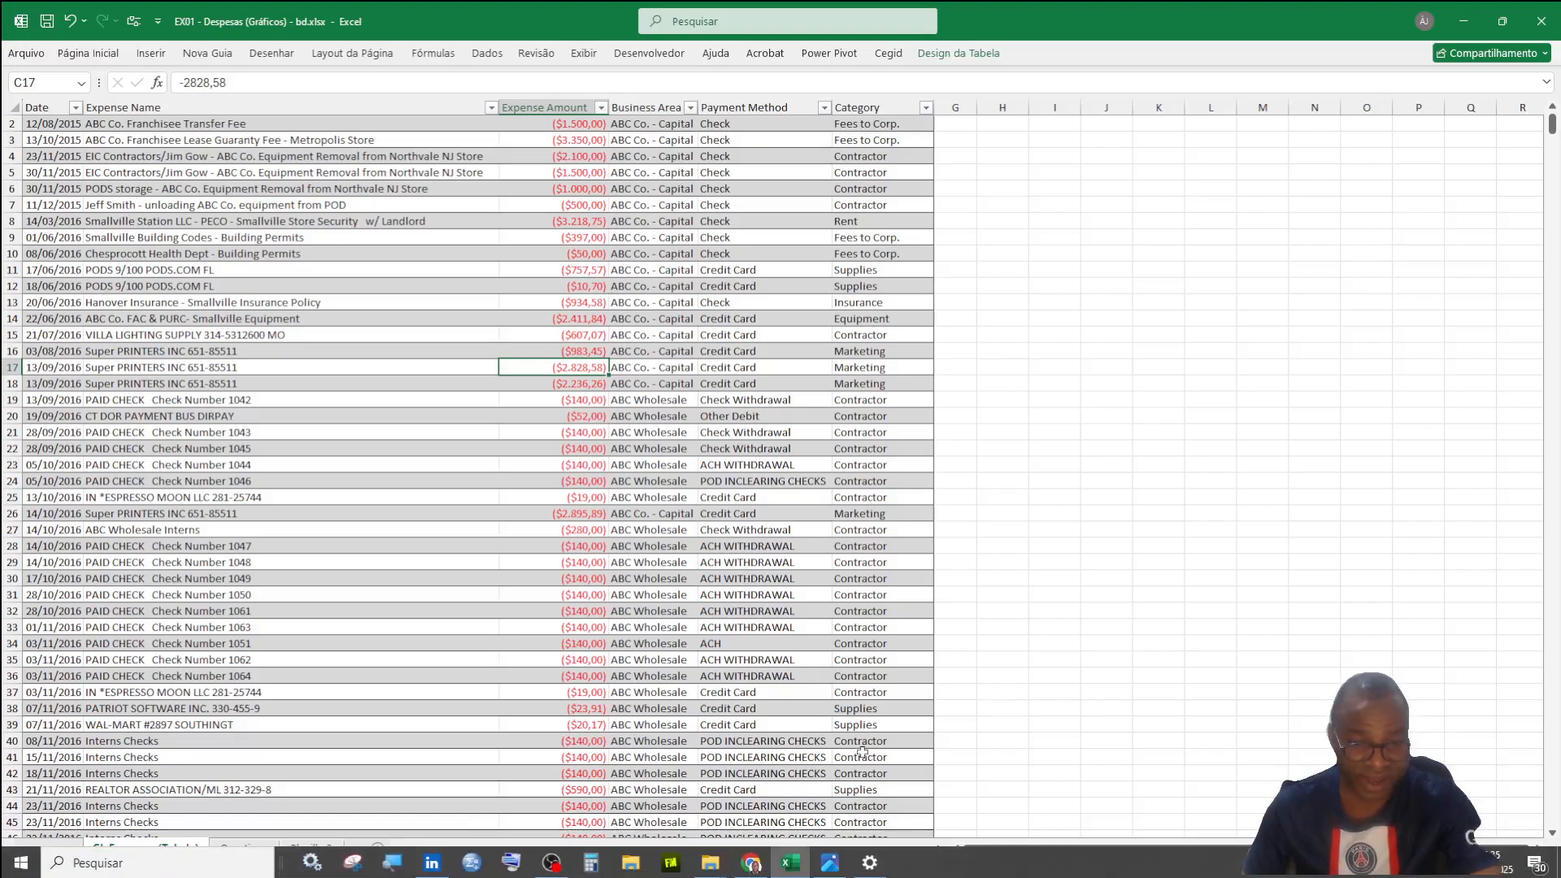
{"action": "left_click", "coordinate": [834, 863]}
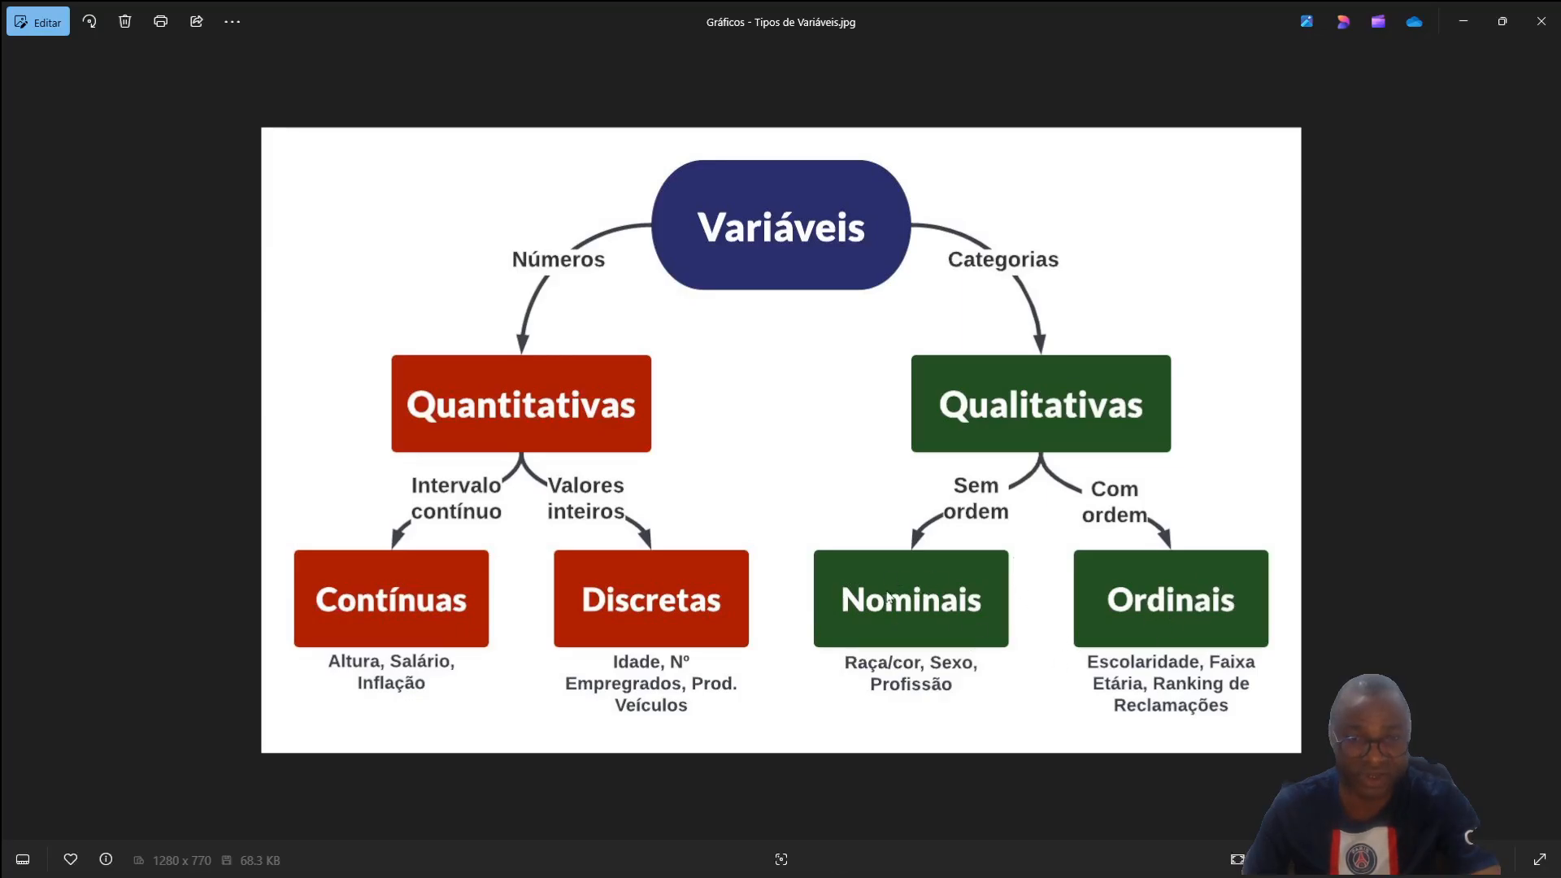
{"action": "left_click", "coordinate": [1463, 21]}
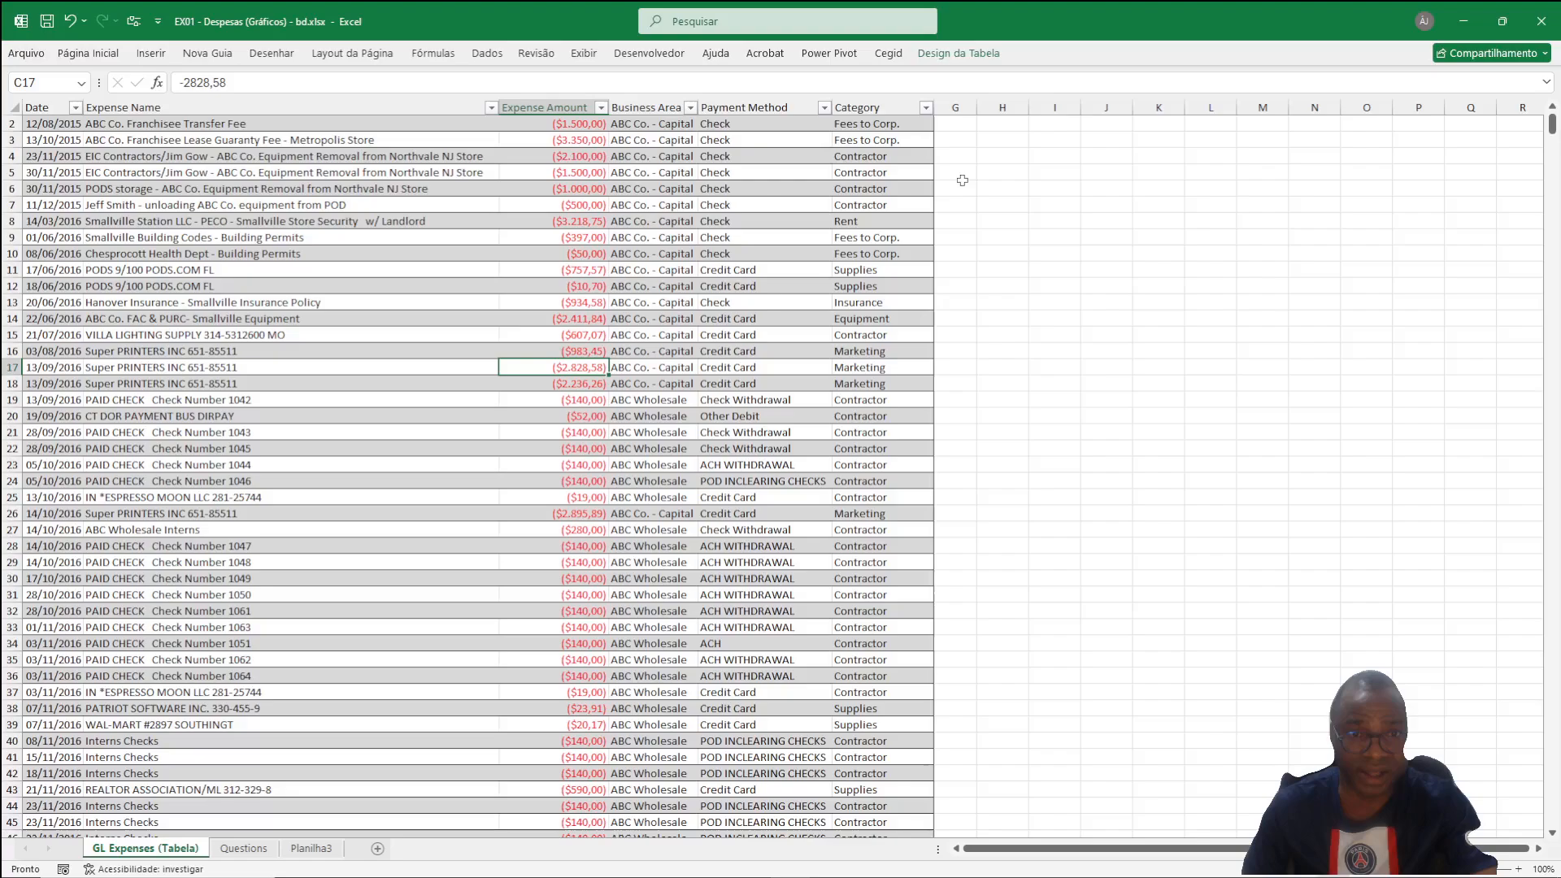
{"action": "left_click", "coordinate": [873, 108]}
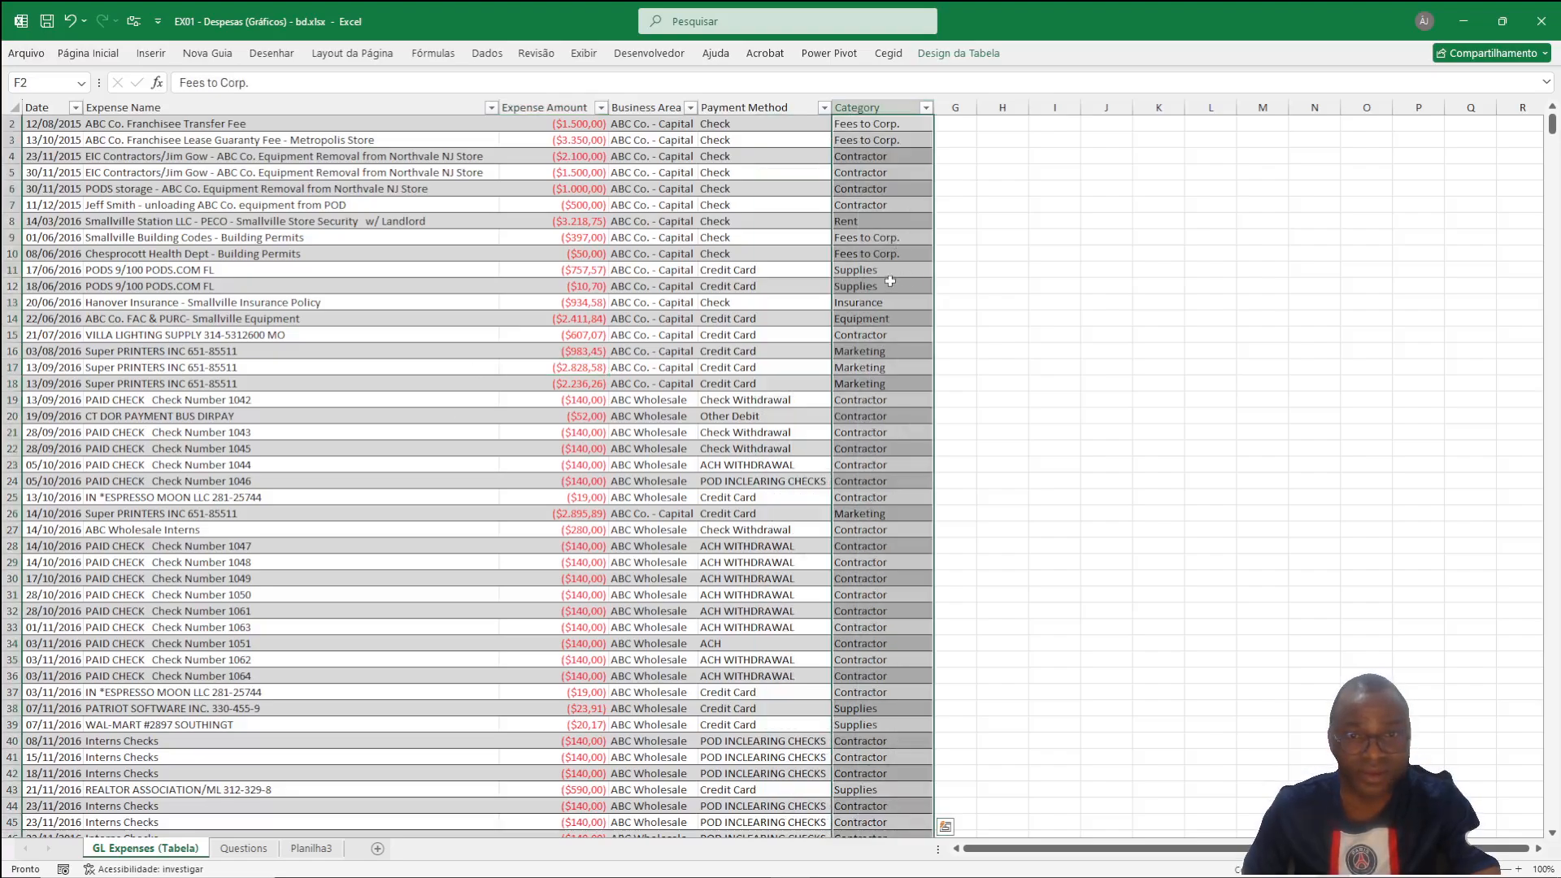
{"action": "left_click", "coordinate": [858, 124]}
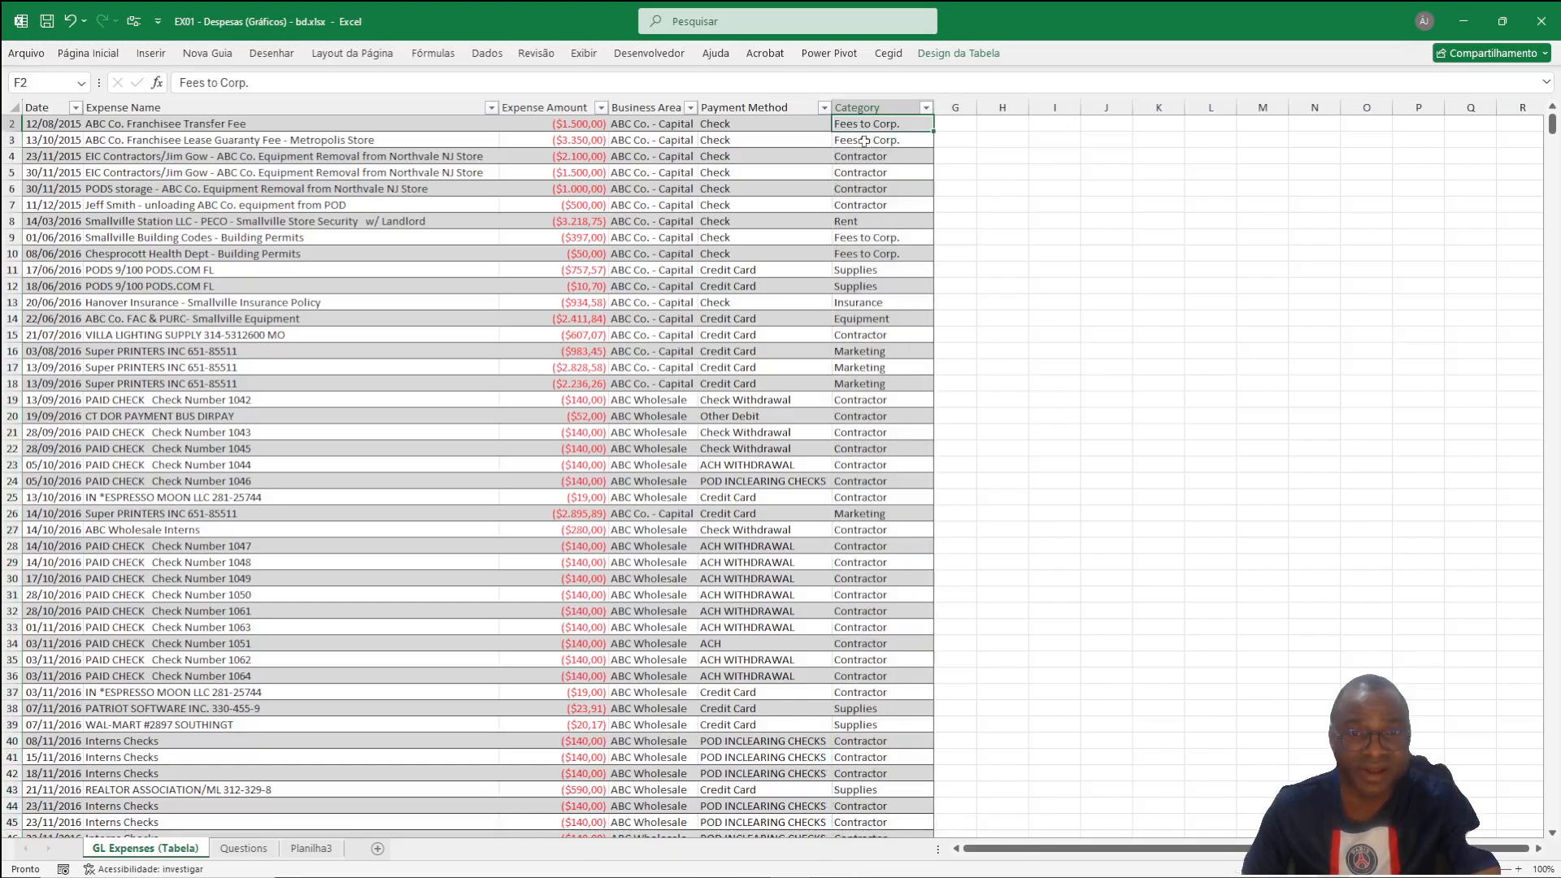
{"action": "left_click", "coordinate": [864, 141]}
{"action": "left_click", "coordinate": [875, 158]}
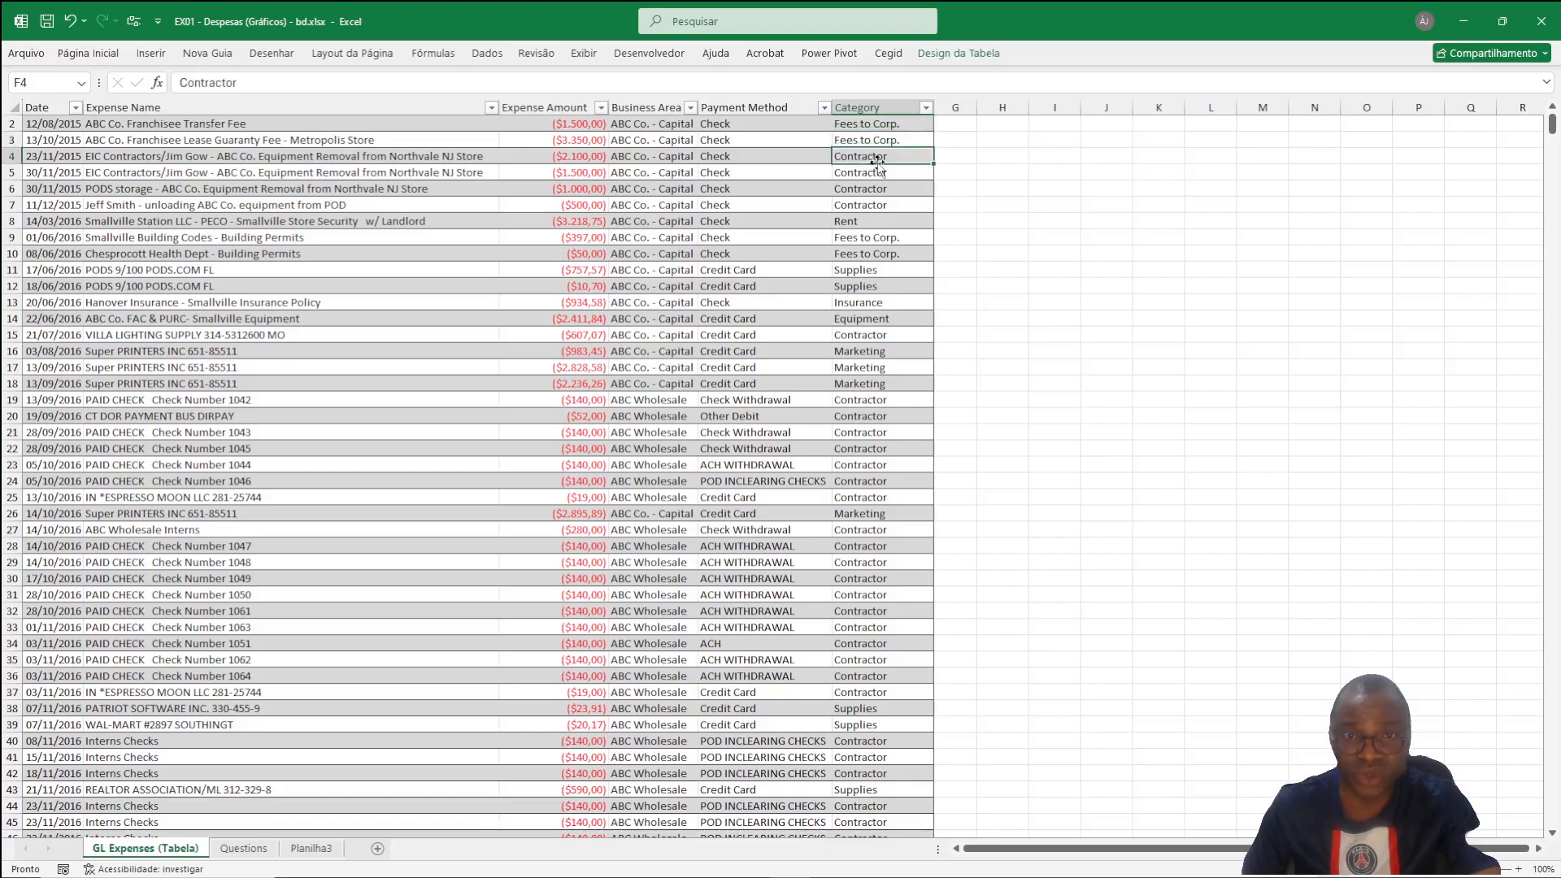
{"action": "left_click", "coordinate": [878, 174]}
{"action": "left_click", "coordinate": [870, 240]}
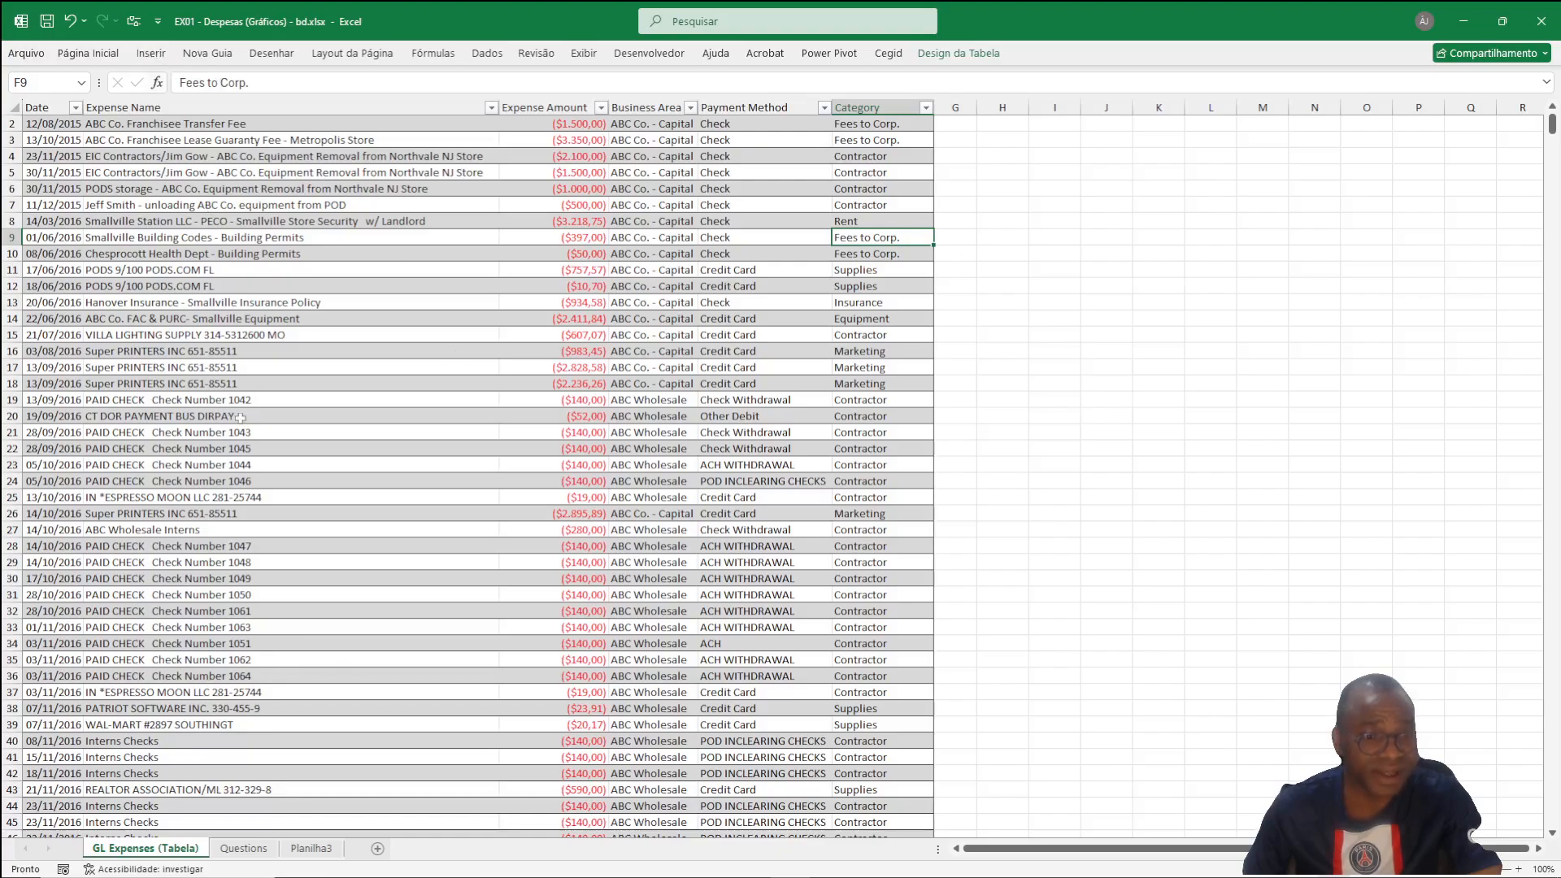
Step: Add Expense Amount as the PivotChart's values and Category as its legend series, and move the chart below the pivot table
{"action": "left_click", "coordinate": [311, 848]}
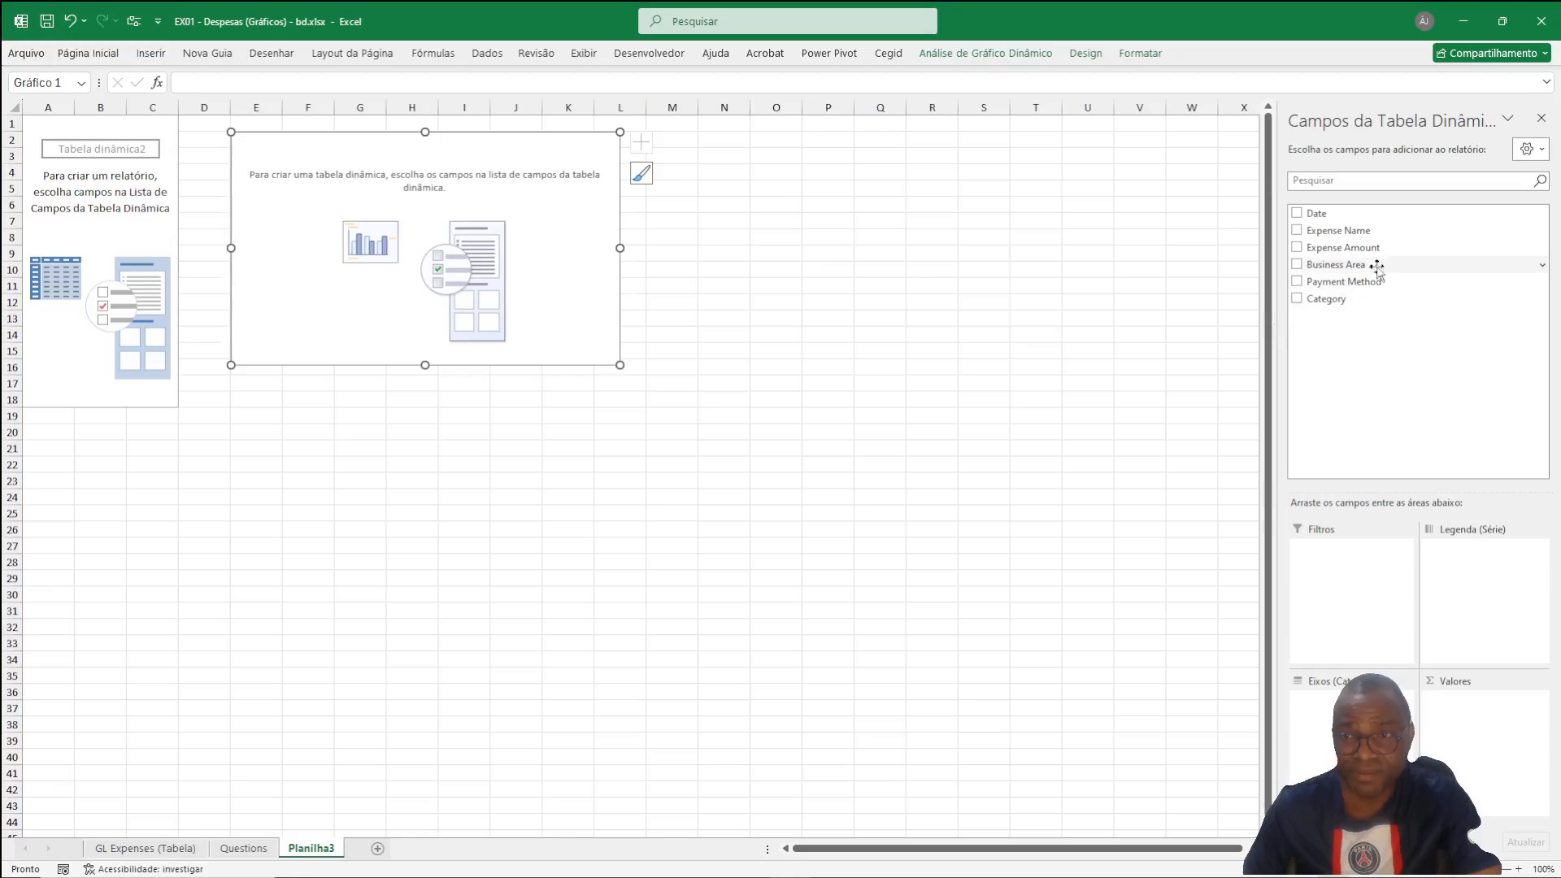
{"action": "left_click_drag", "start_coordinate": [1359, 250], "coordinate": [1480, 707]}
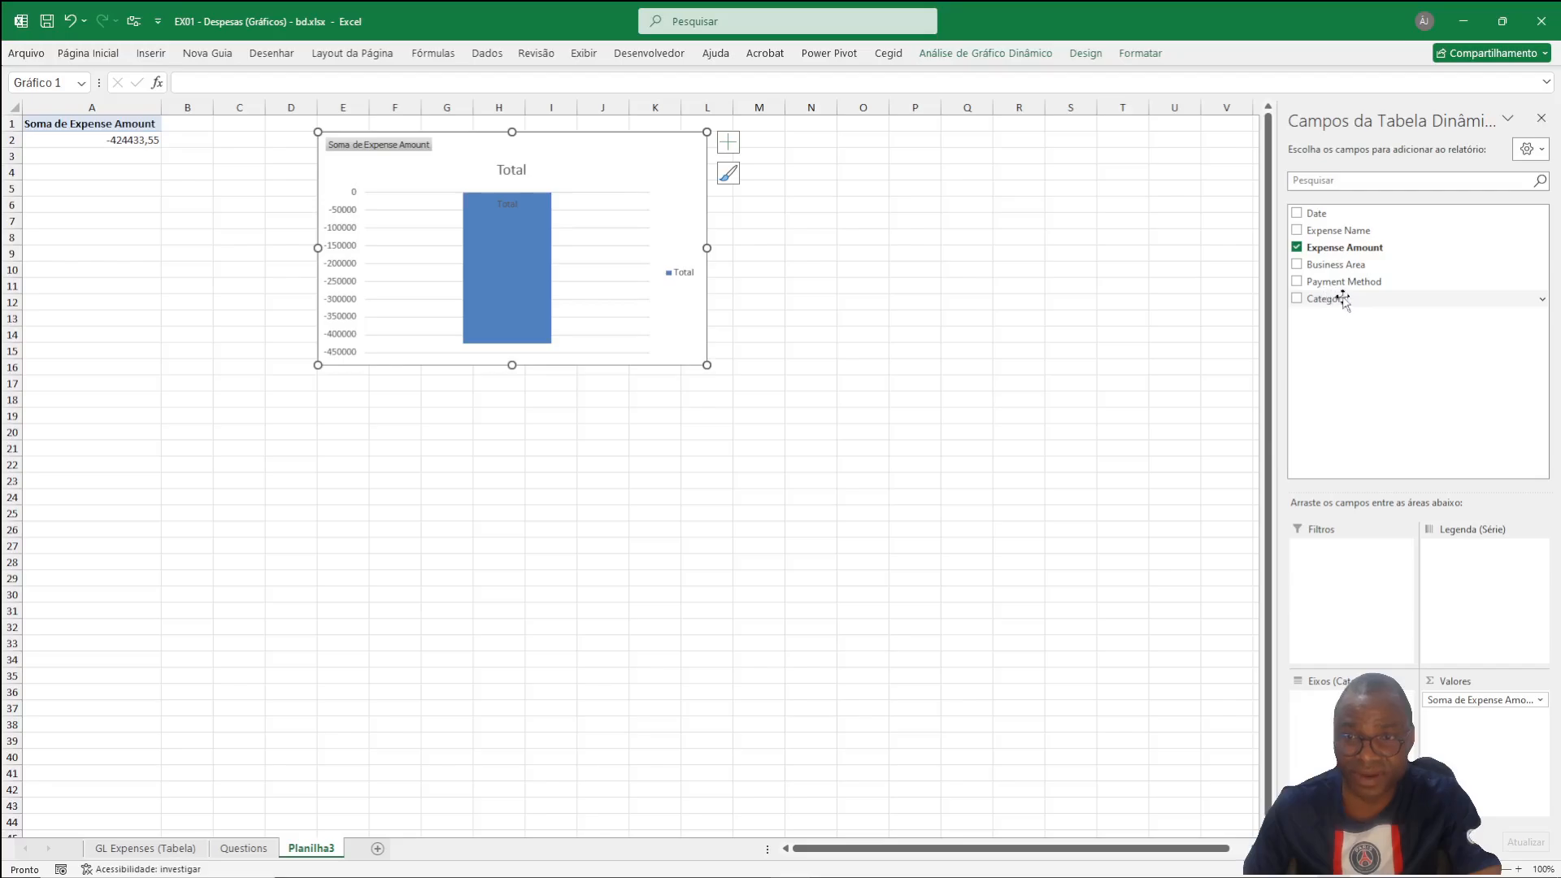
{"action": "left_click_drag", "start_coordinate": [1342, 298], "coordinate": [1479, 589]}
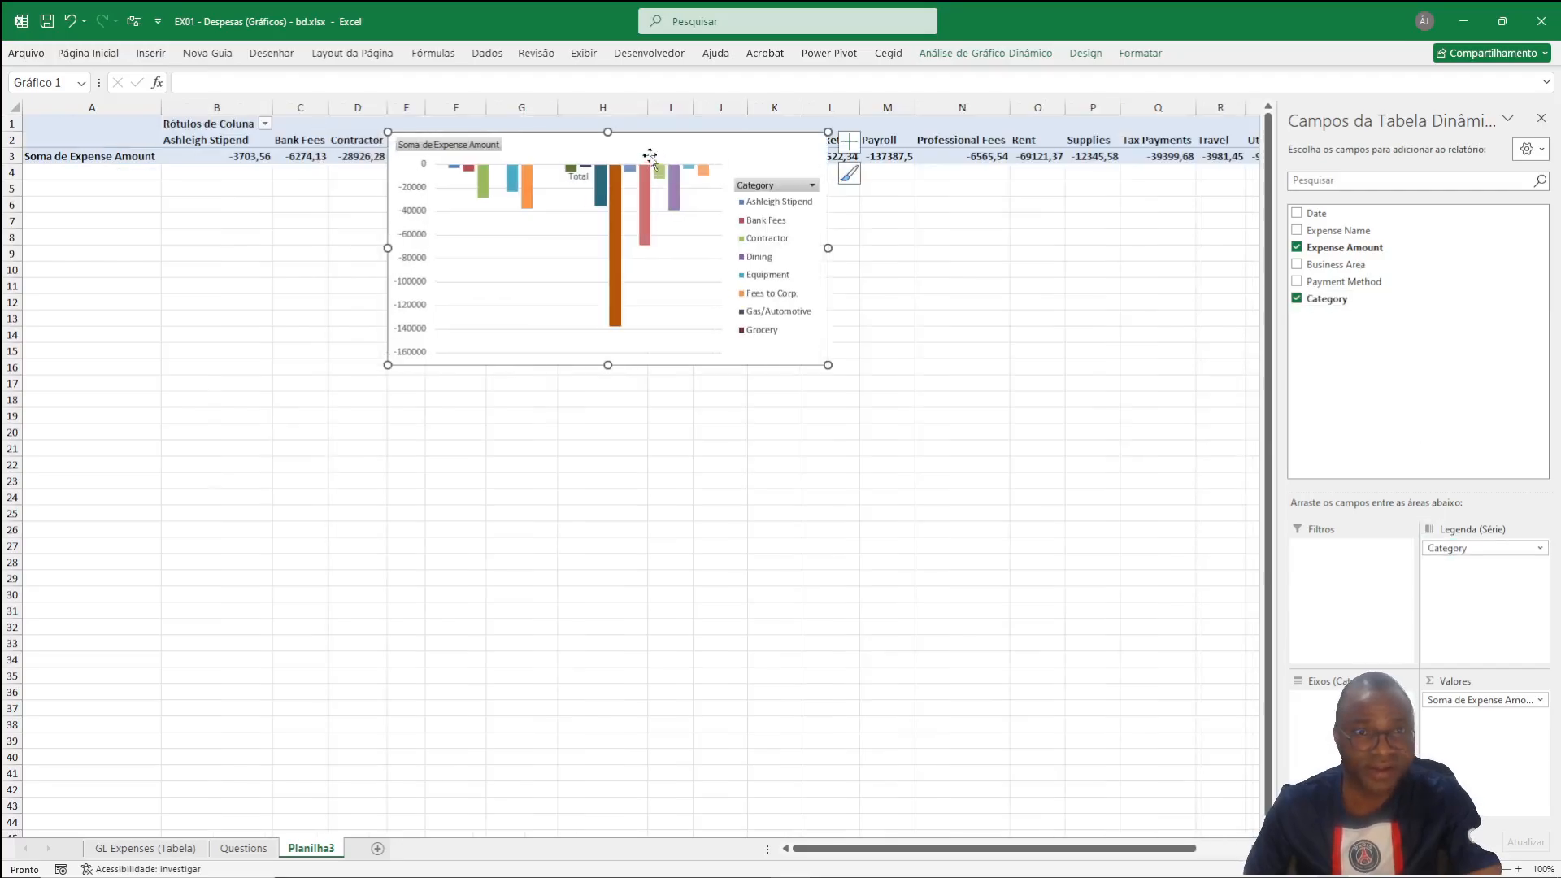
{"action": "left_click_drag", "start_coordinate": [666, 143], "coordinate": [785, 317]}
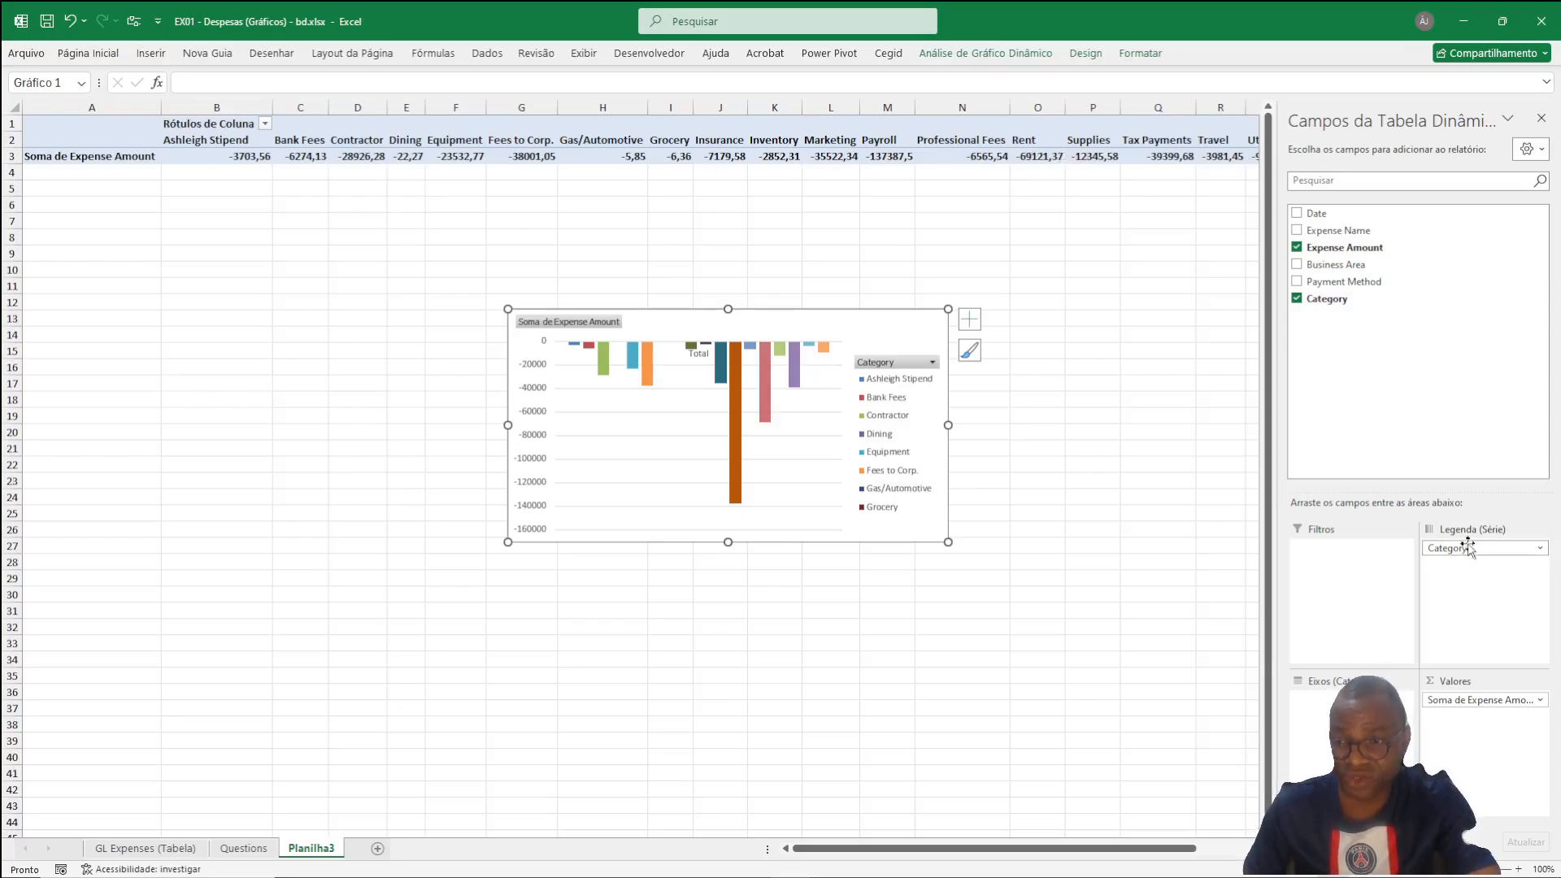
Step: Move Category from the chart's legend to its axis and reread the exercise on the Questions sheet
{"action": "left_click_drag", "start_coordinate": [1462, 549], "coordinate": [1374, 698]}
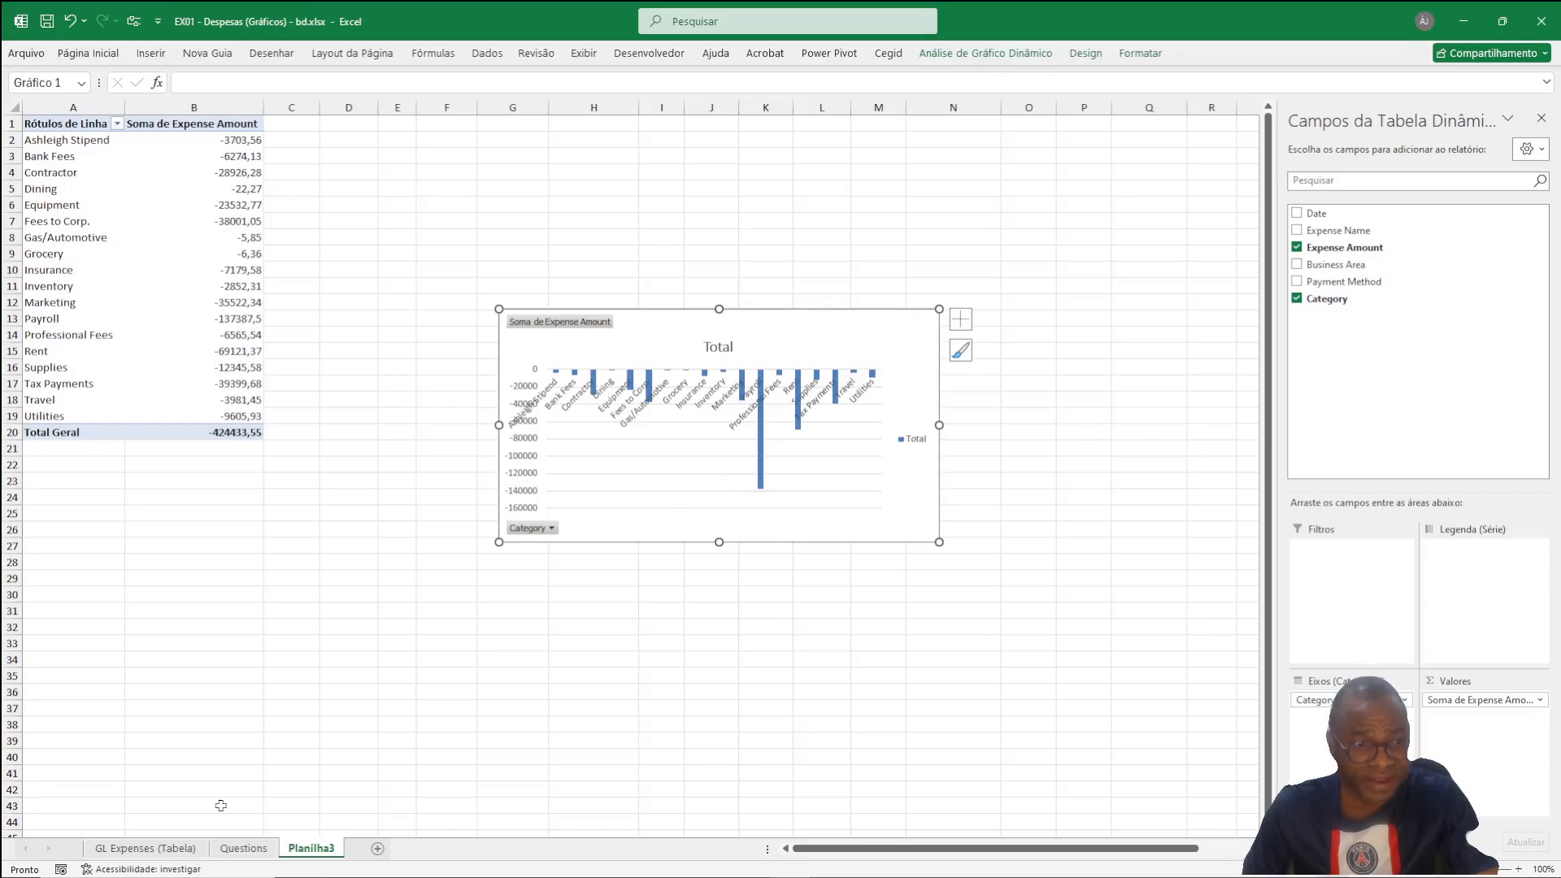
{"action": "left_click", "coordinate": [242, 849]}
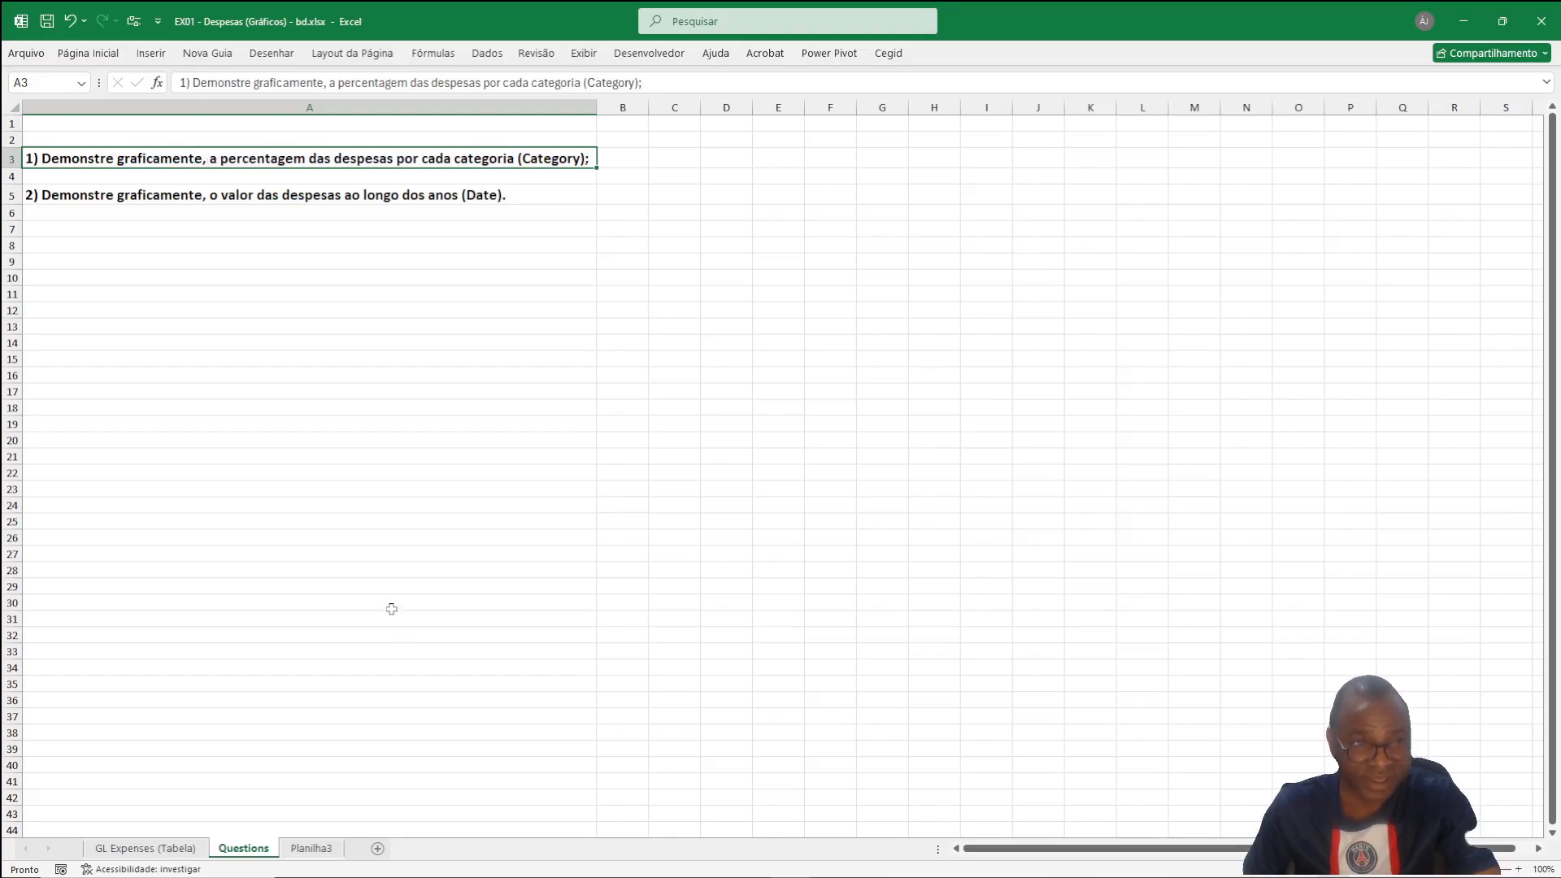
{"action": "left_click", "coordinate": [310, 848]}
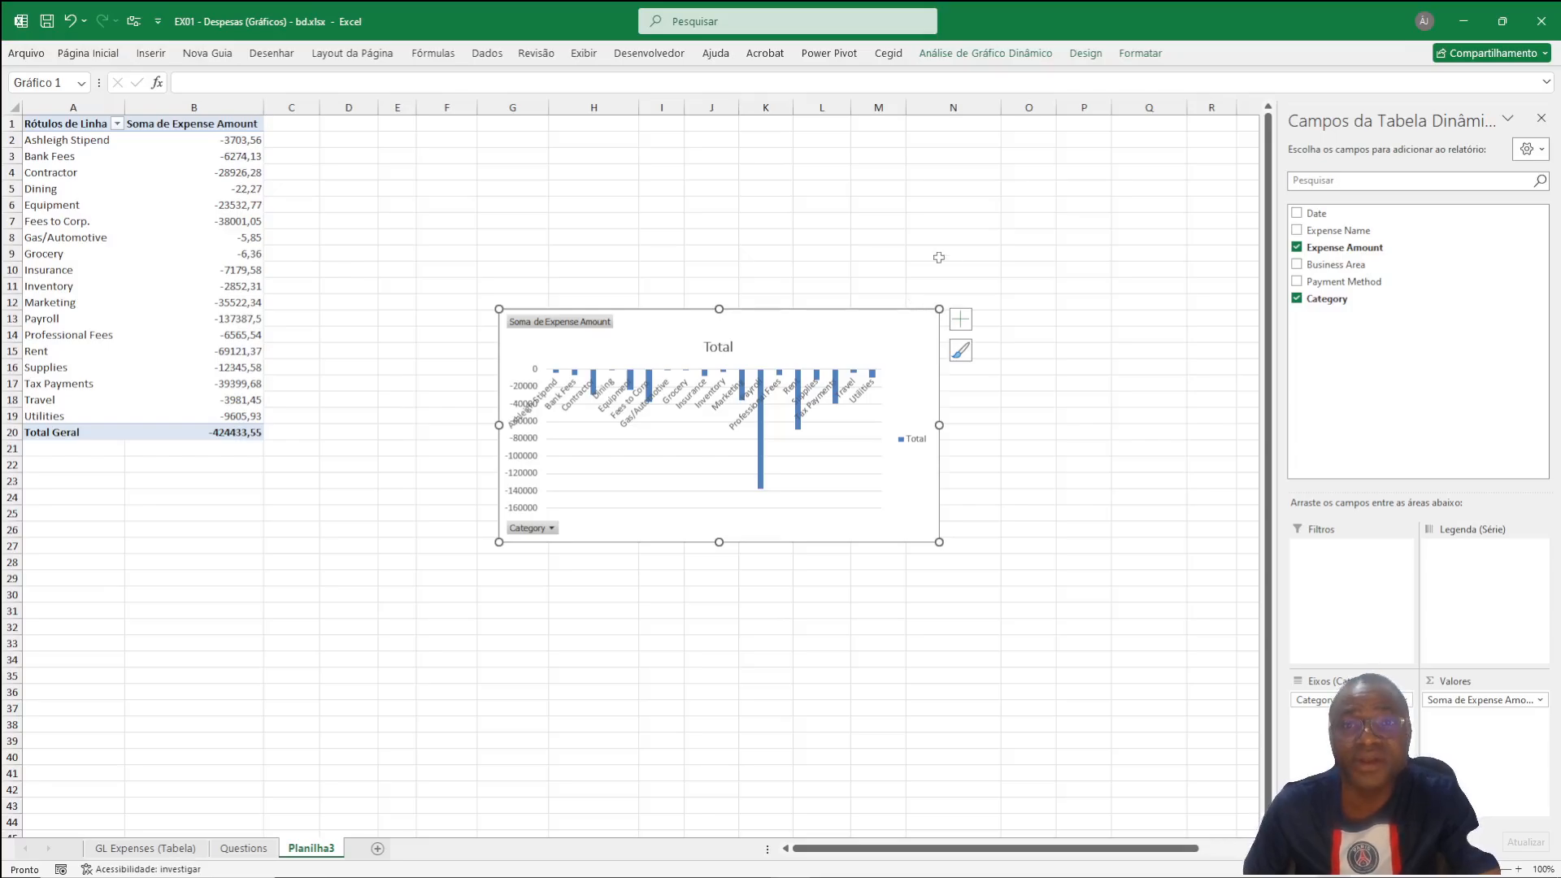
Step: Change the PivotChart's type to a basic pie chart (Pizza)
{"action": "left_click", "coordinate": [1093, 55]}
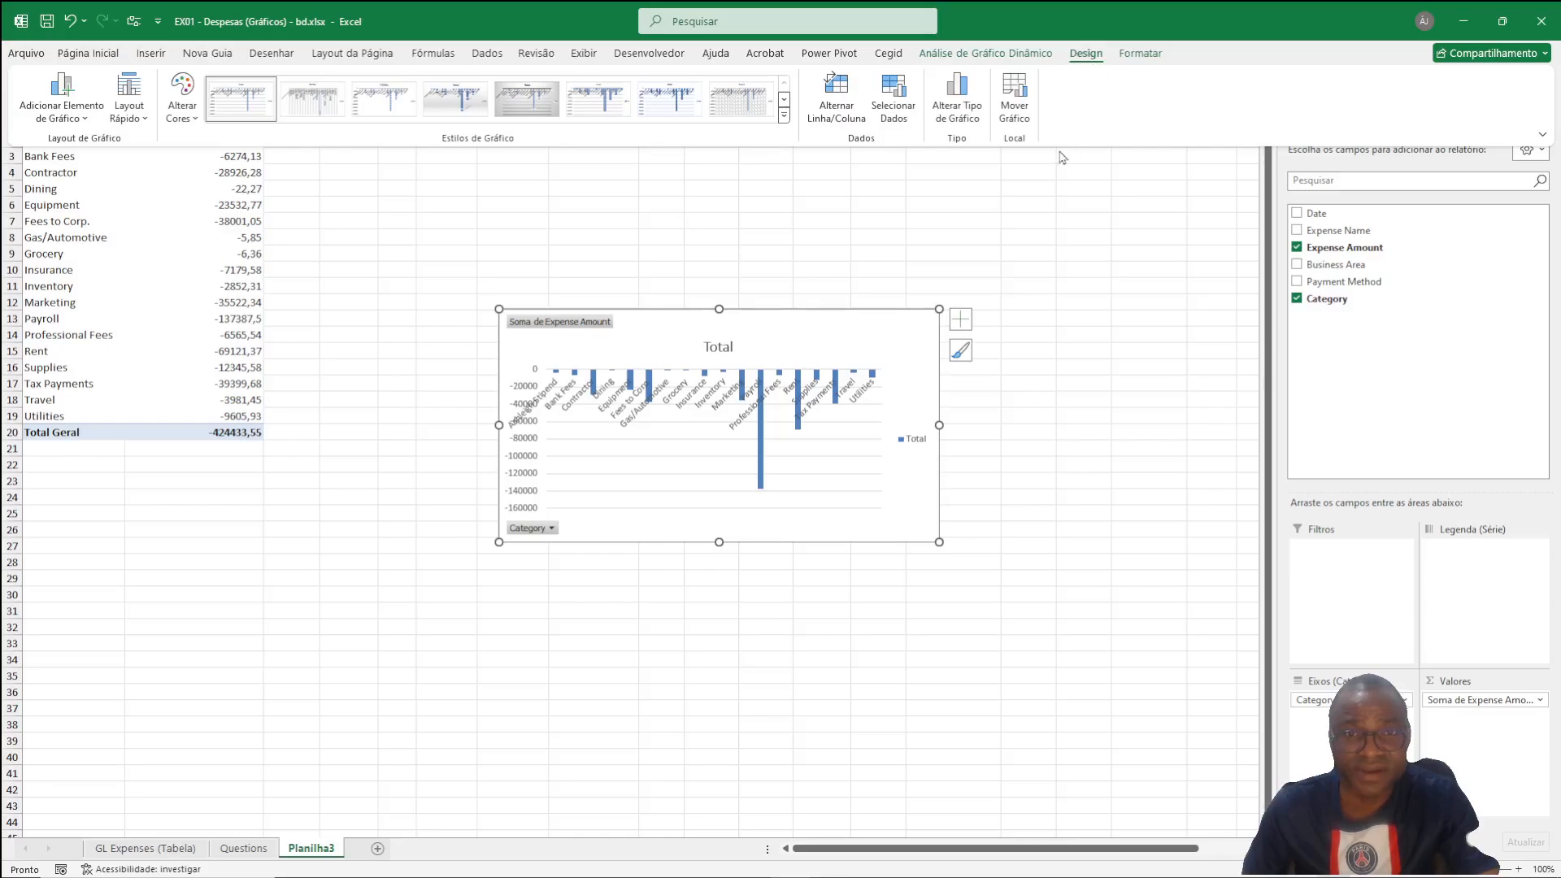
{"action": "left_click", "coordinate": [966, 101]}
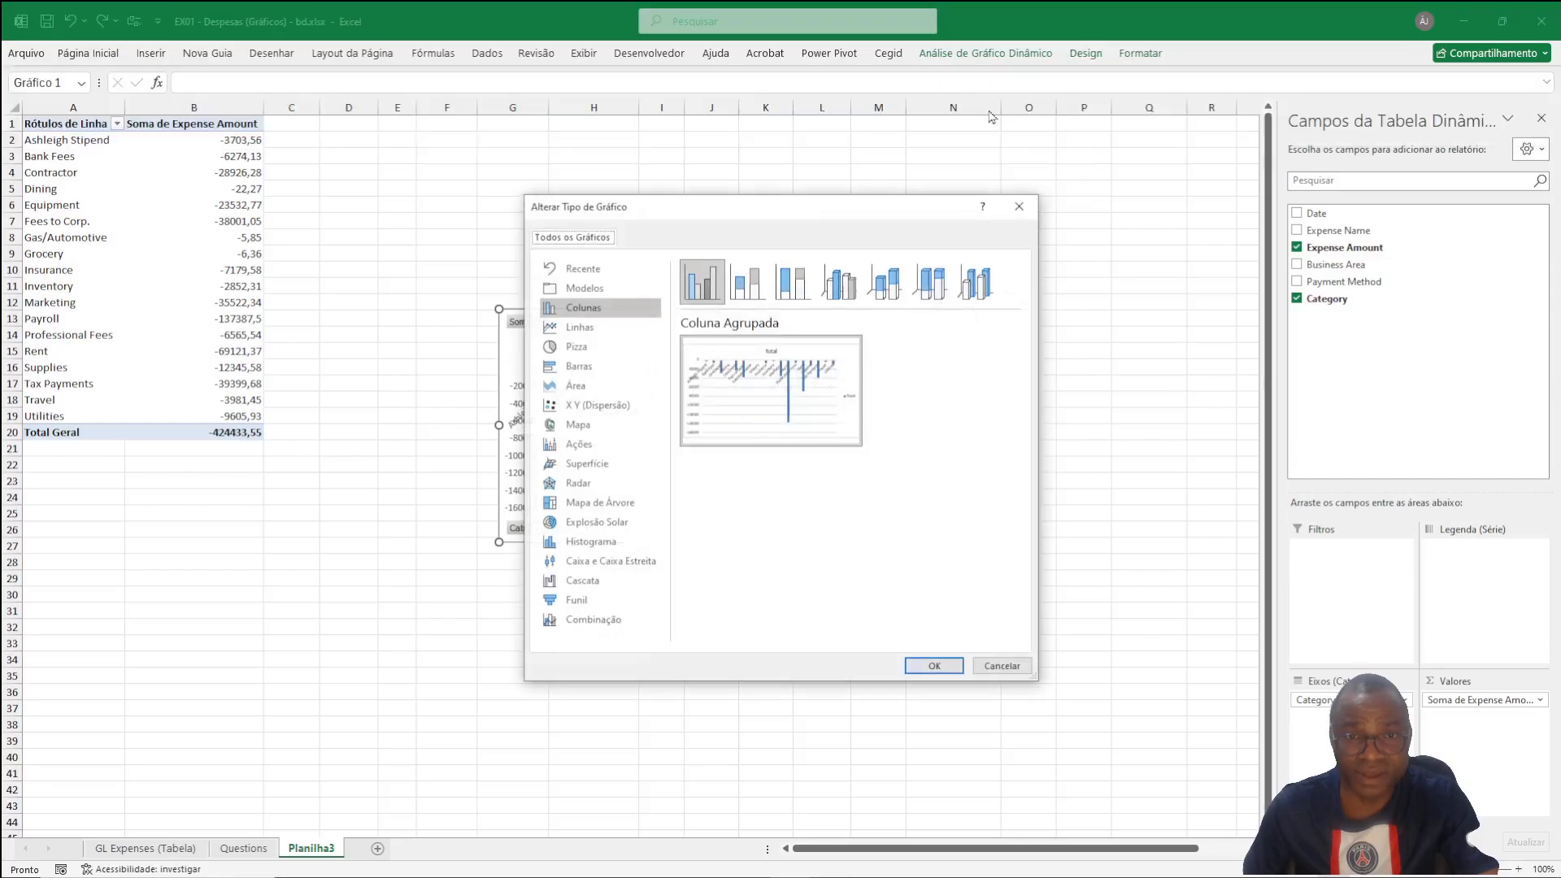
{"action": "left_click_drag", "start_coordinate": [809, 221], "coordinate": [1022, 187]}
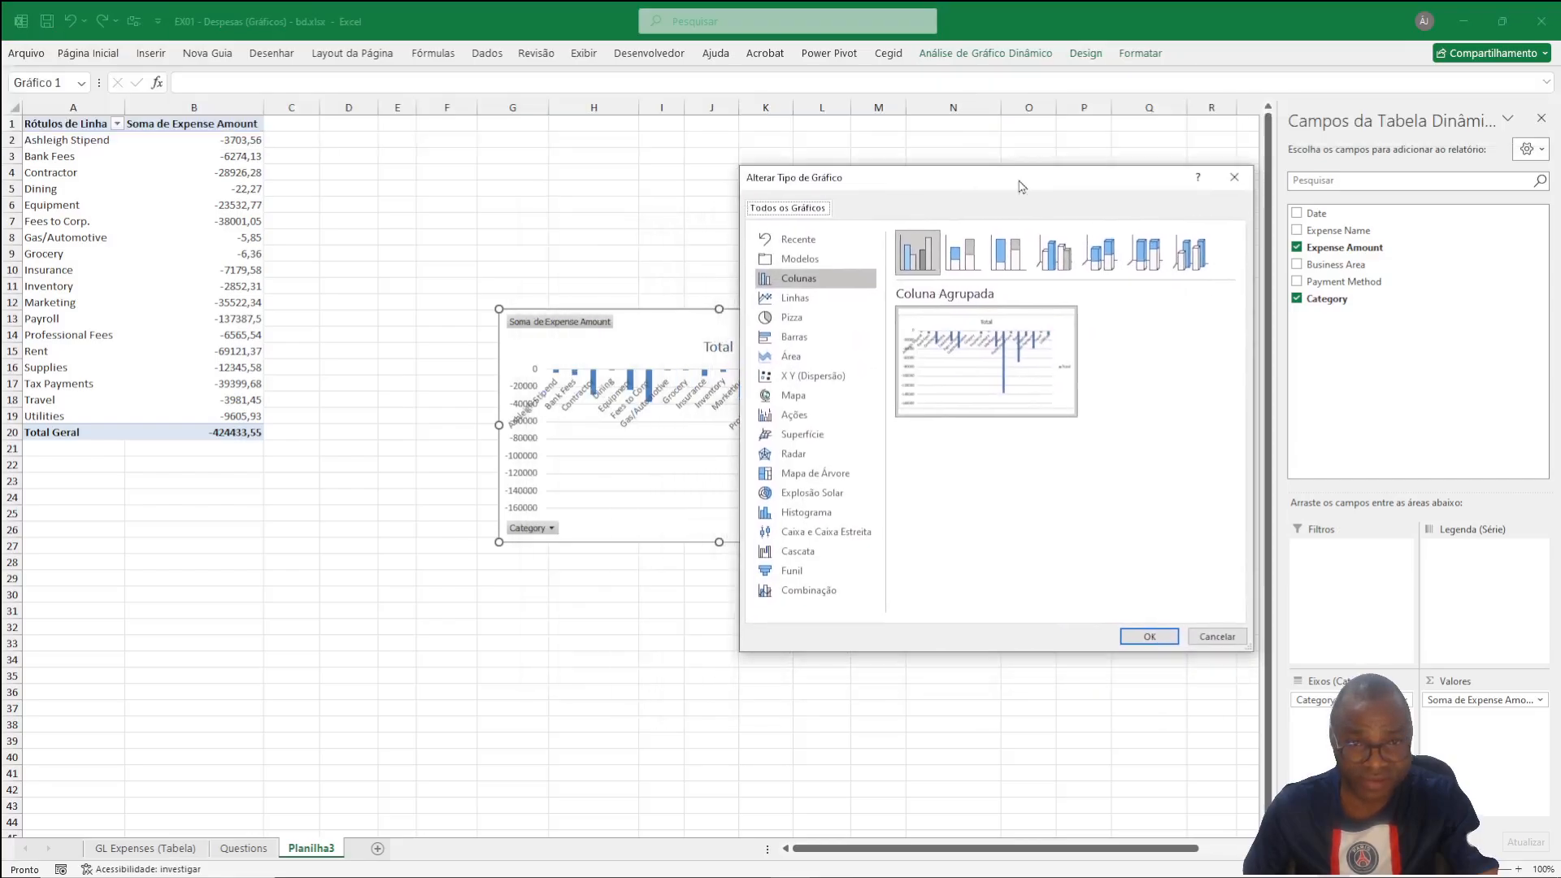
{"action": "left_click", "coordinate": [795, 318]}
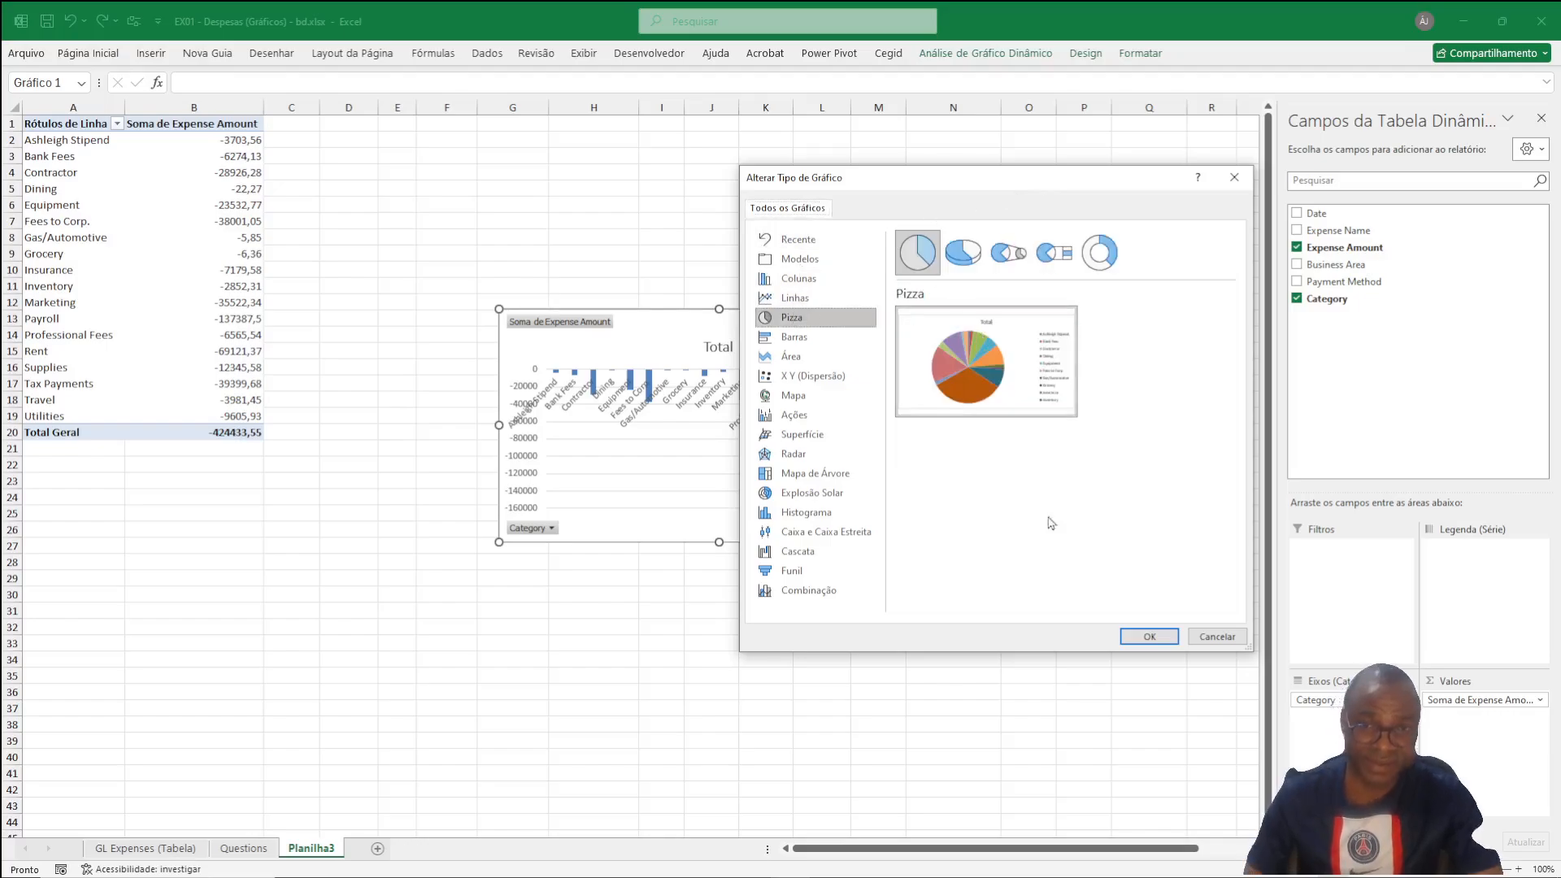
{"action": "left_click", "coordinate": [1138, 636]}
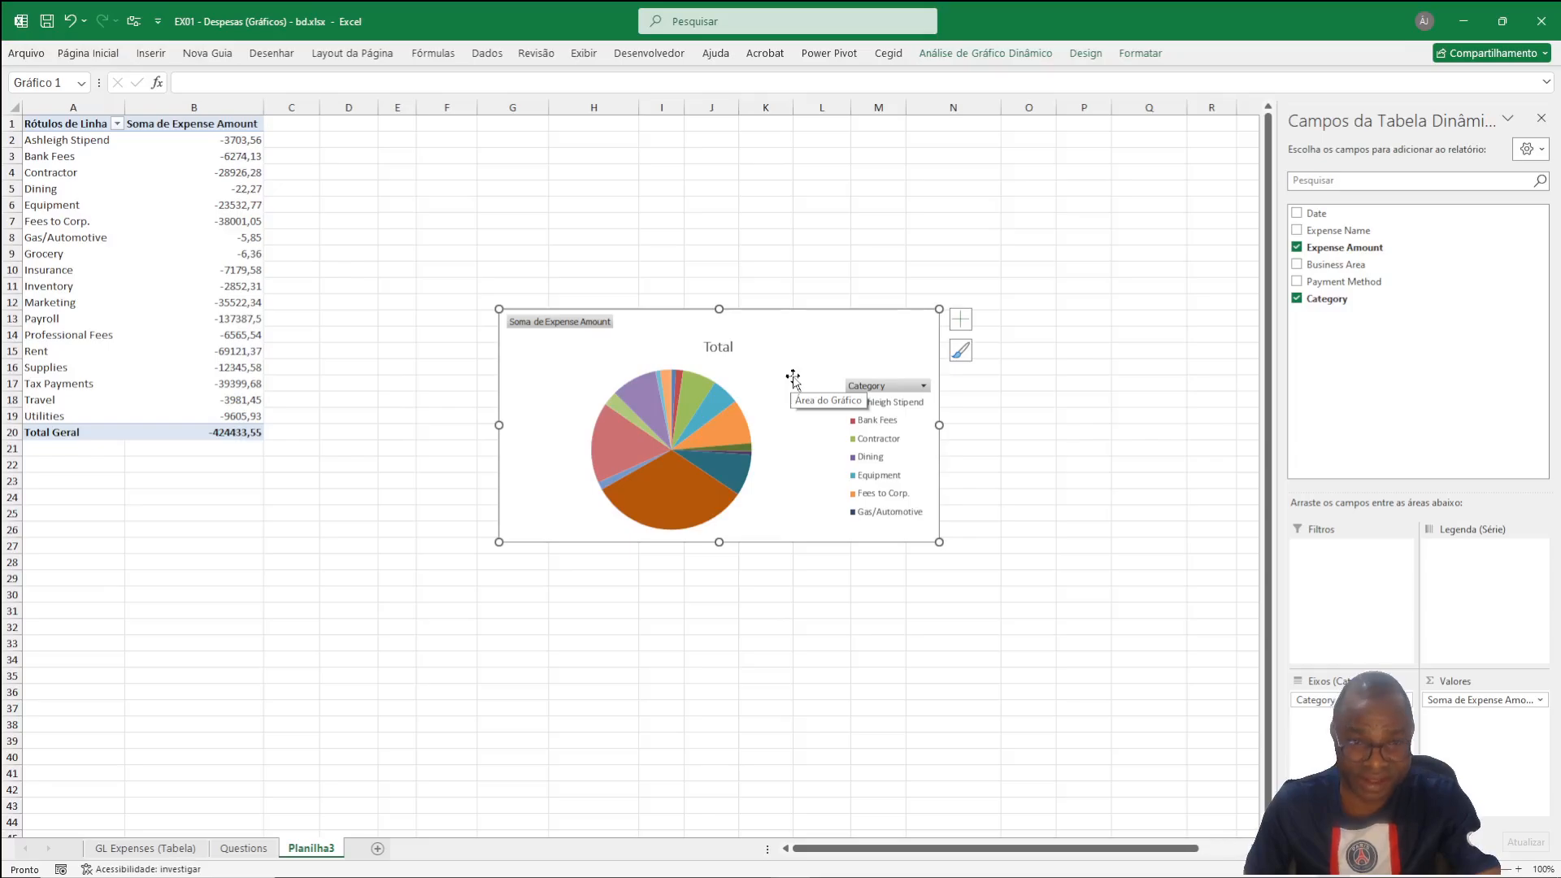
Step: Shift the pie chart slightly down and to the right on the sheet, and inspect its category slices
{"action": "left_click_drag", "start_coordinate": [794, 320], "coordinate": [827, 331]}
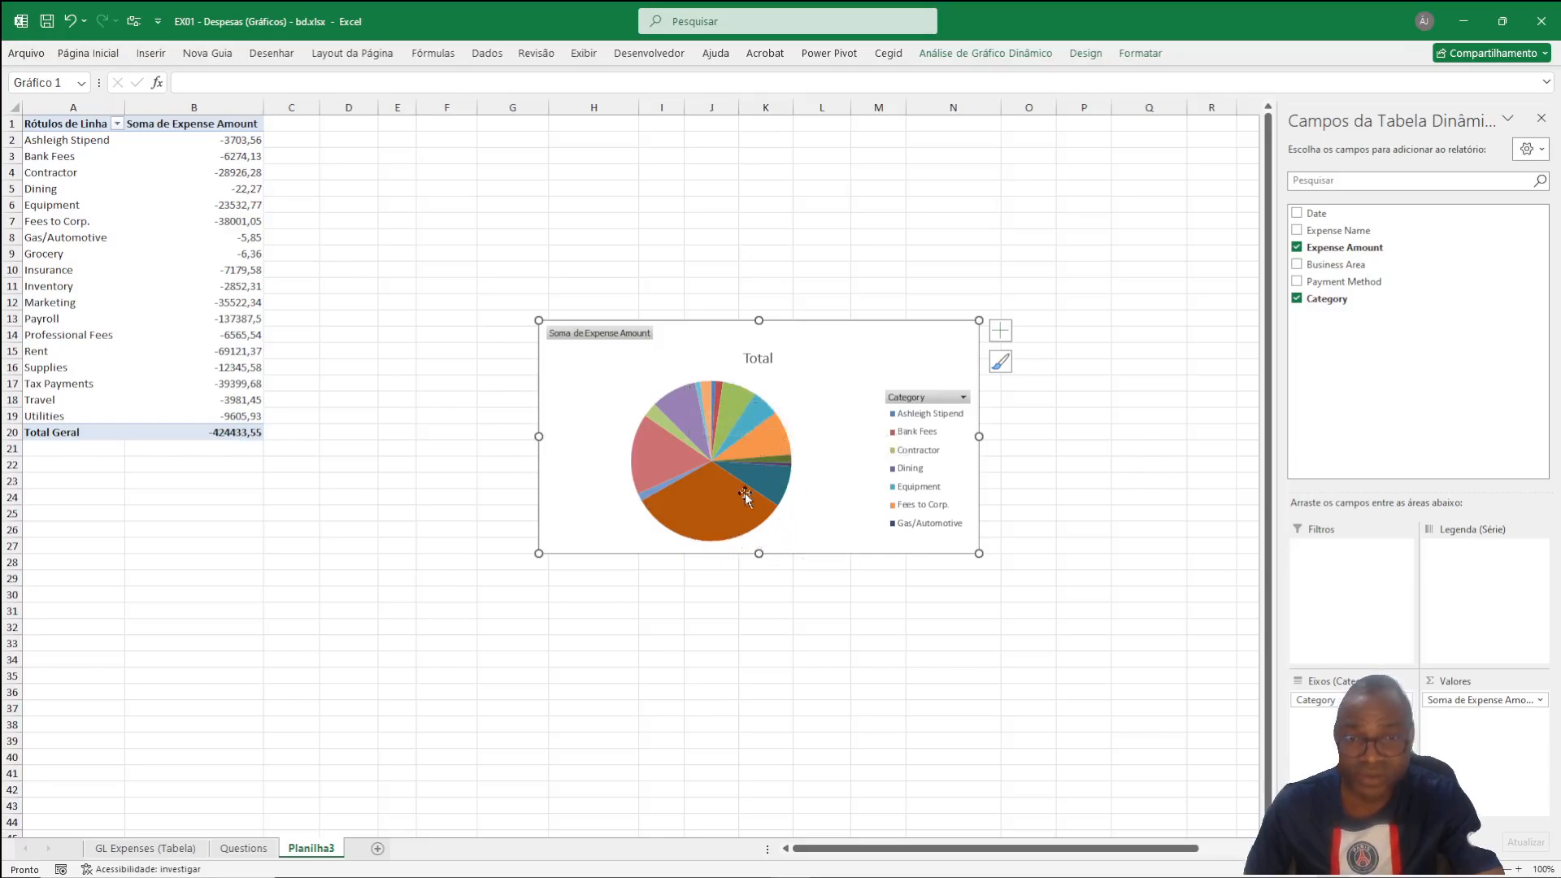
{"action": "mouse_move", "coordinate": [667, 498]}
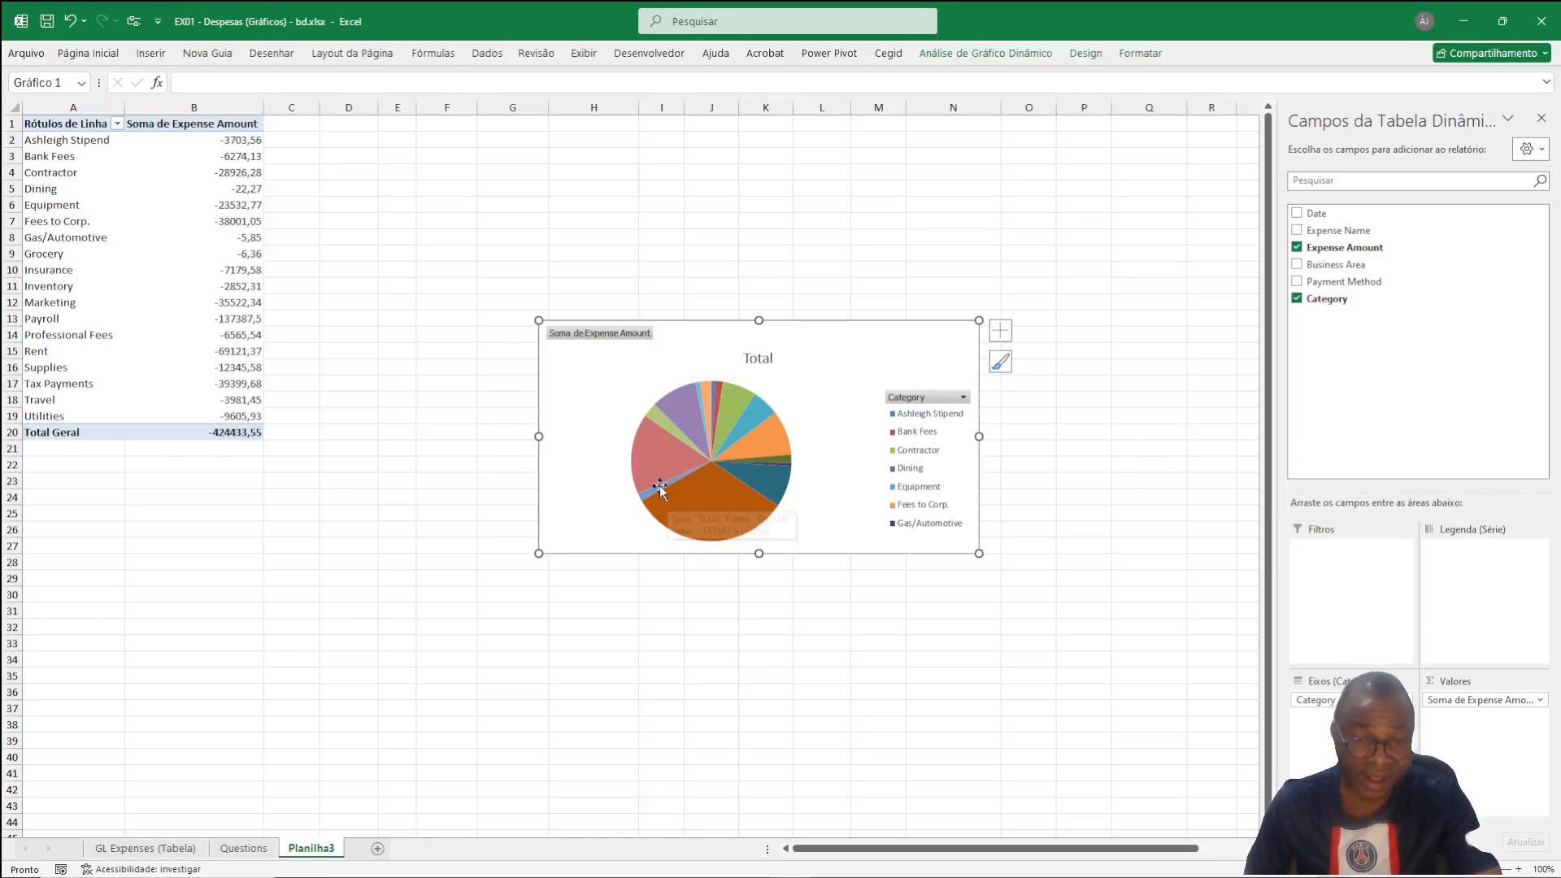
{"action": "mouse_move", "coordinate": [753, 441]}
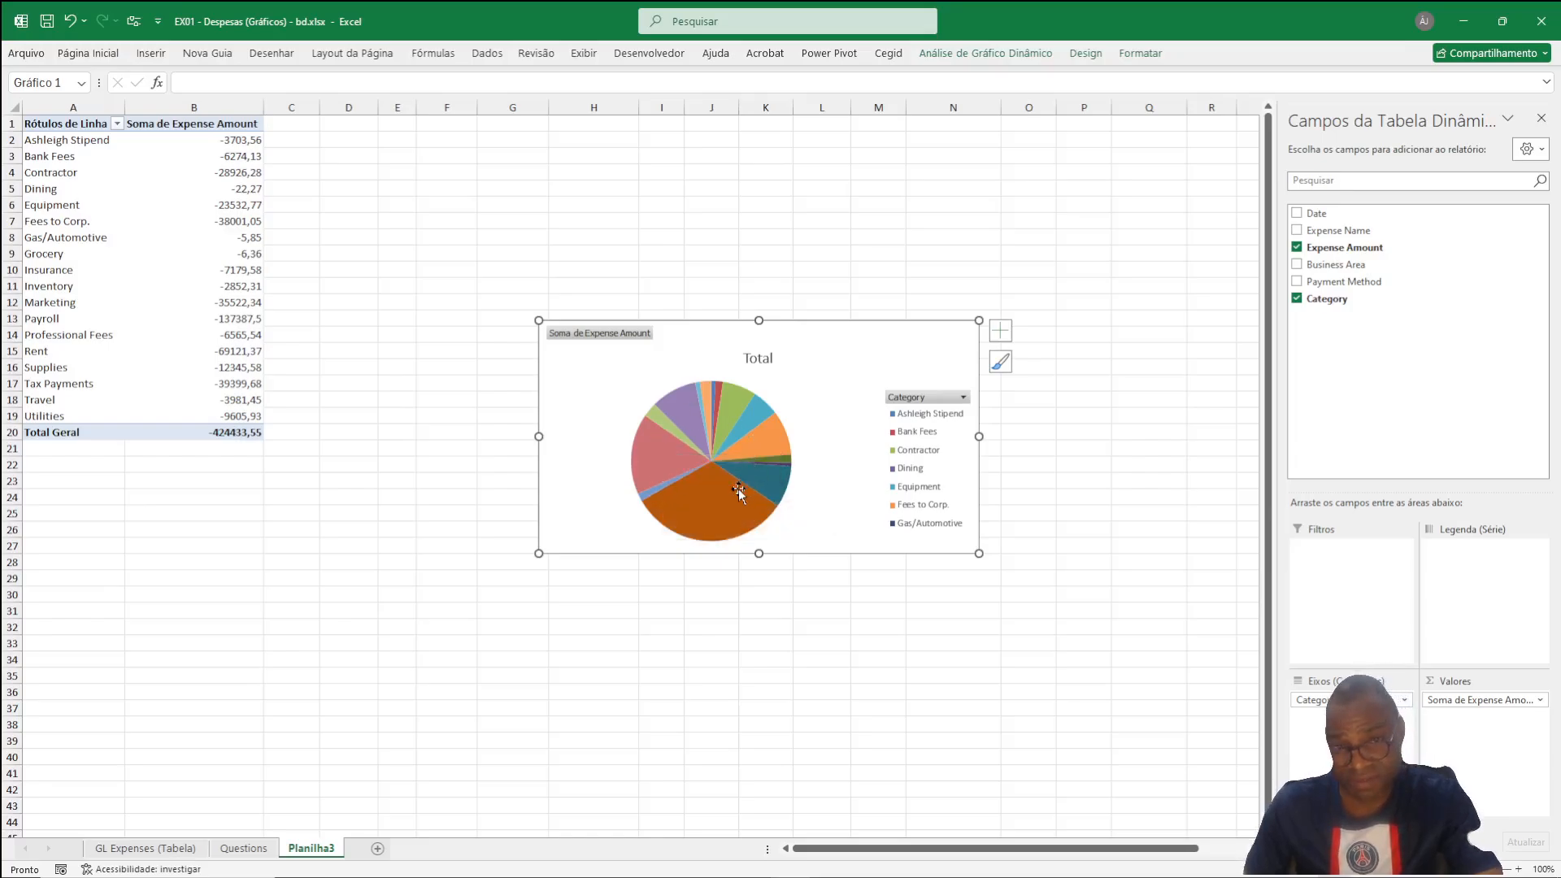
{"action": "mouse_move", "coordinate": [648, 462]}
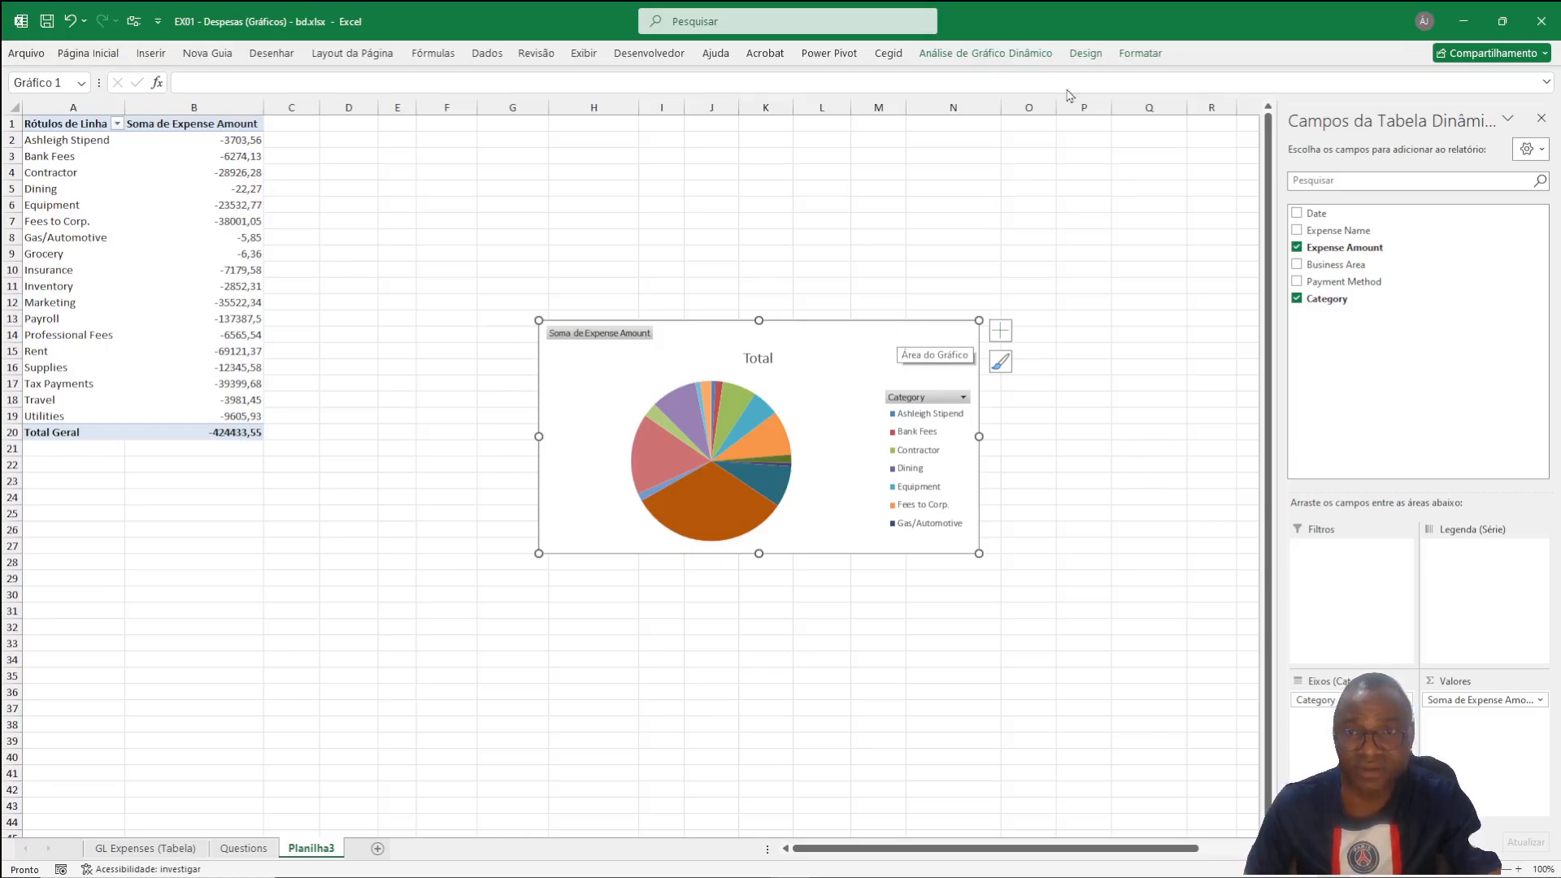
Step: Change the expense chart's type from pie to clustered column (Coluna Agrupada)
{"action": "left_click", "coordinate": [1085, 54]}
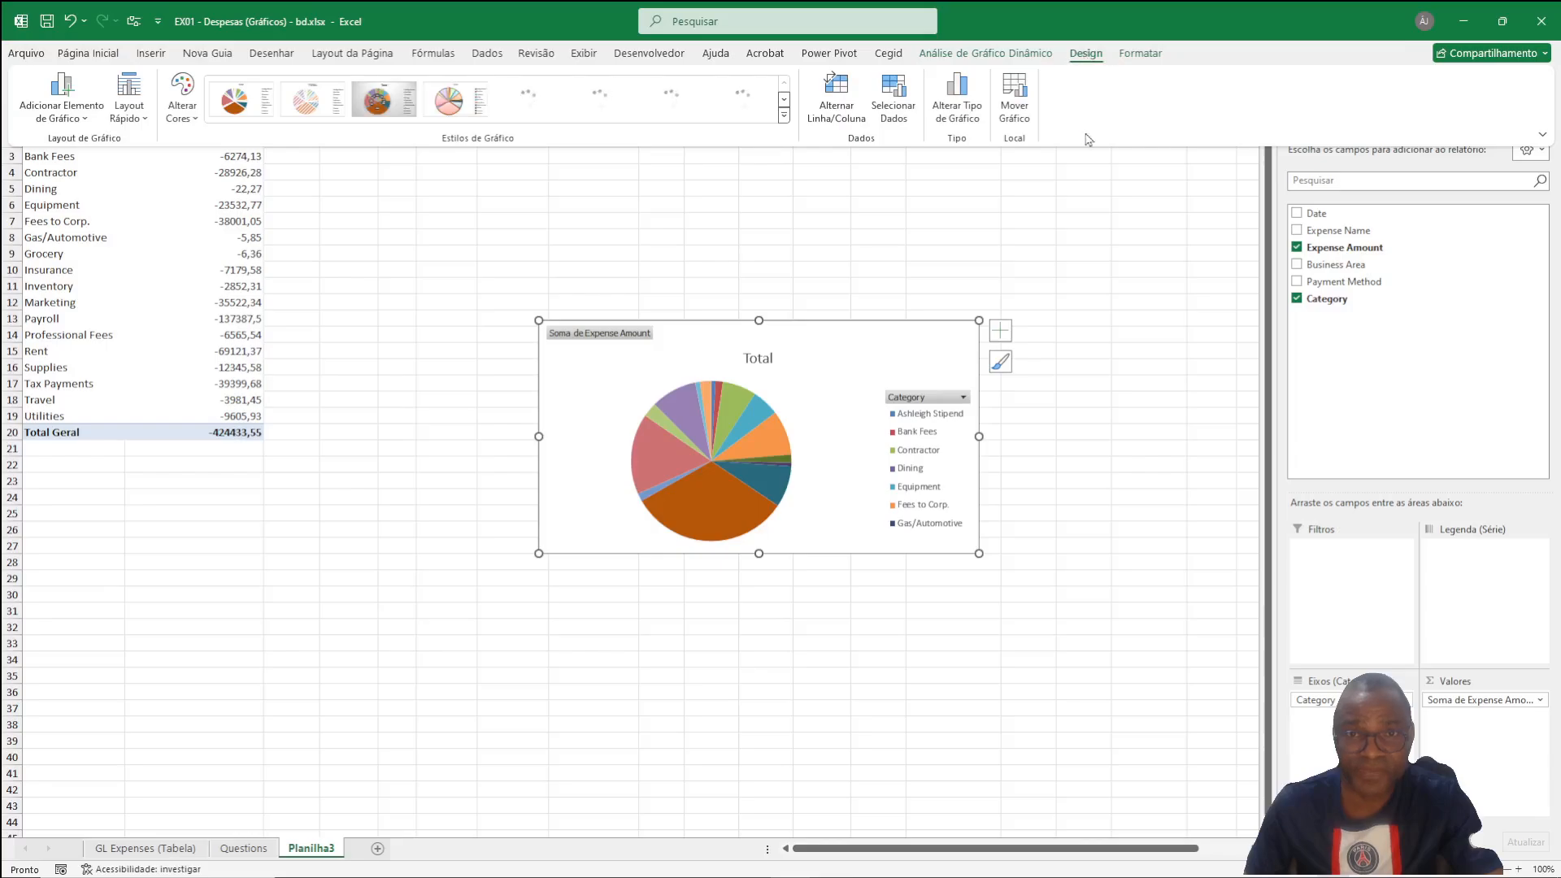
{"action": "left_click", "coordinate": [957, 96]}
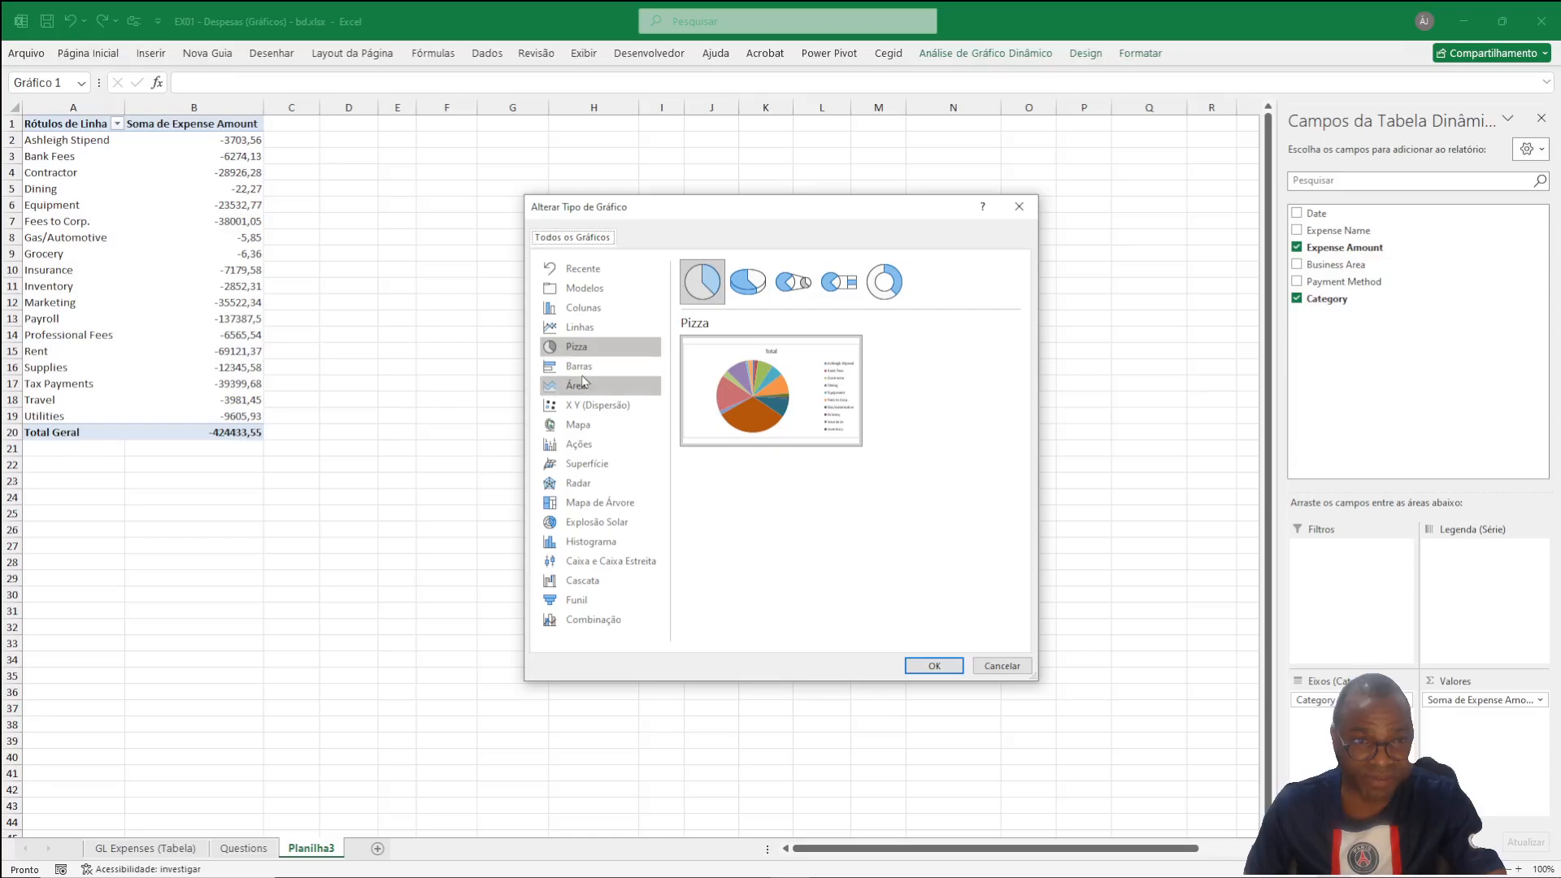
{"action": "left_click", "coordinate": [597, 308]}
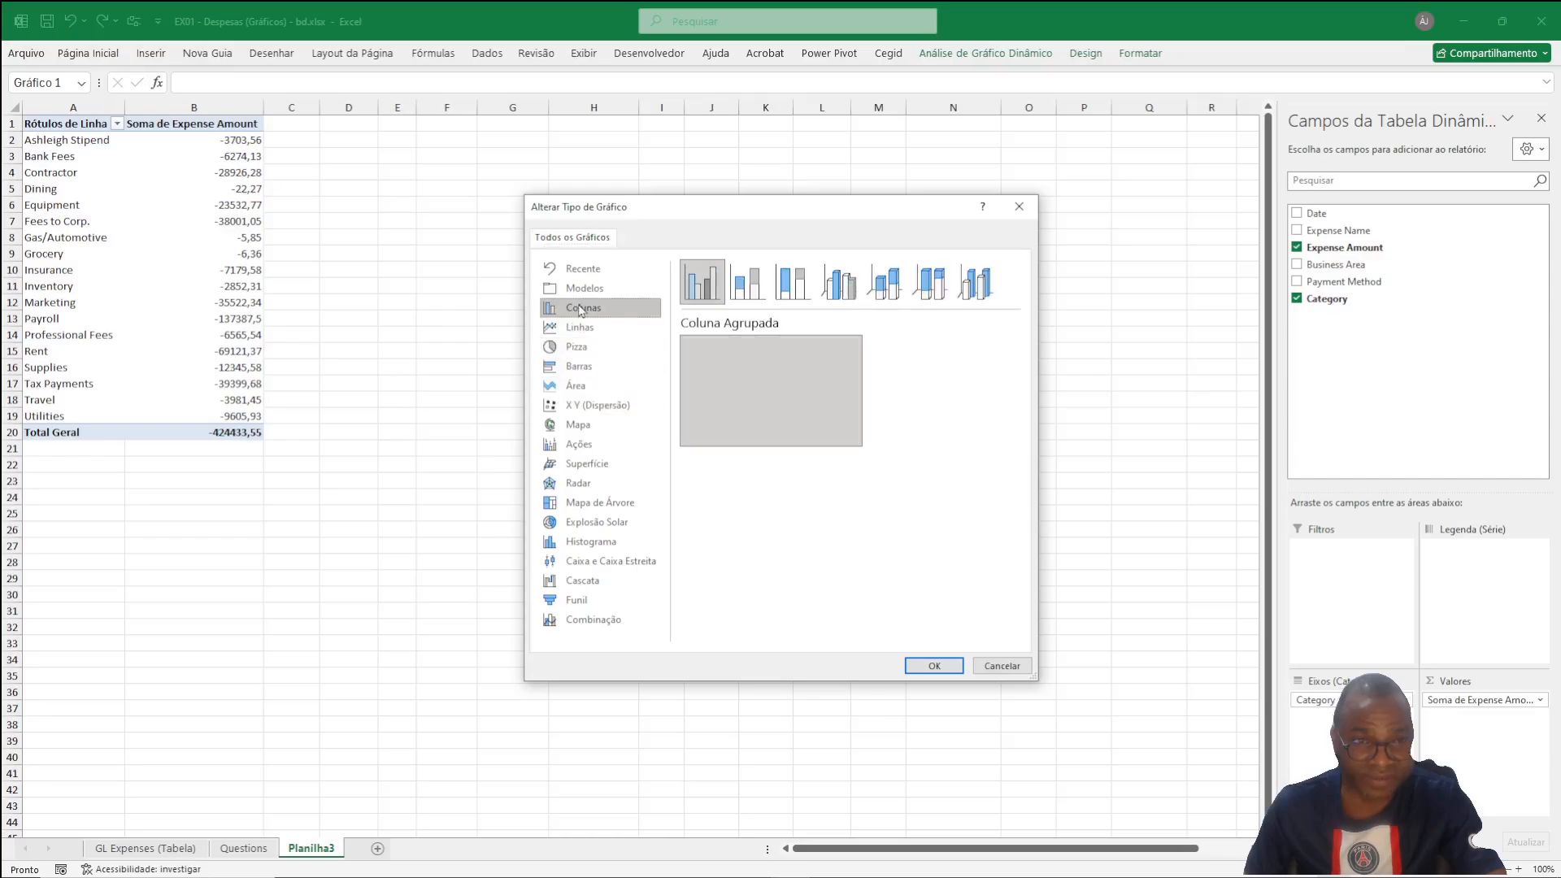
{"action": "left_click", "coordinate": [934, 666]}
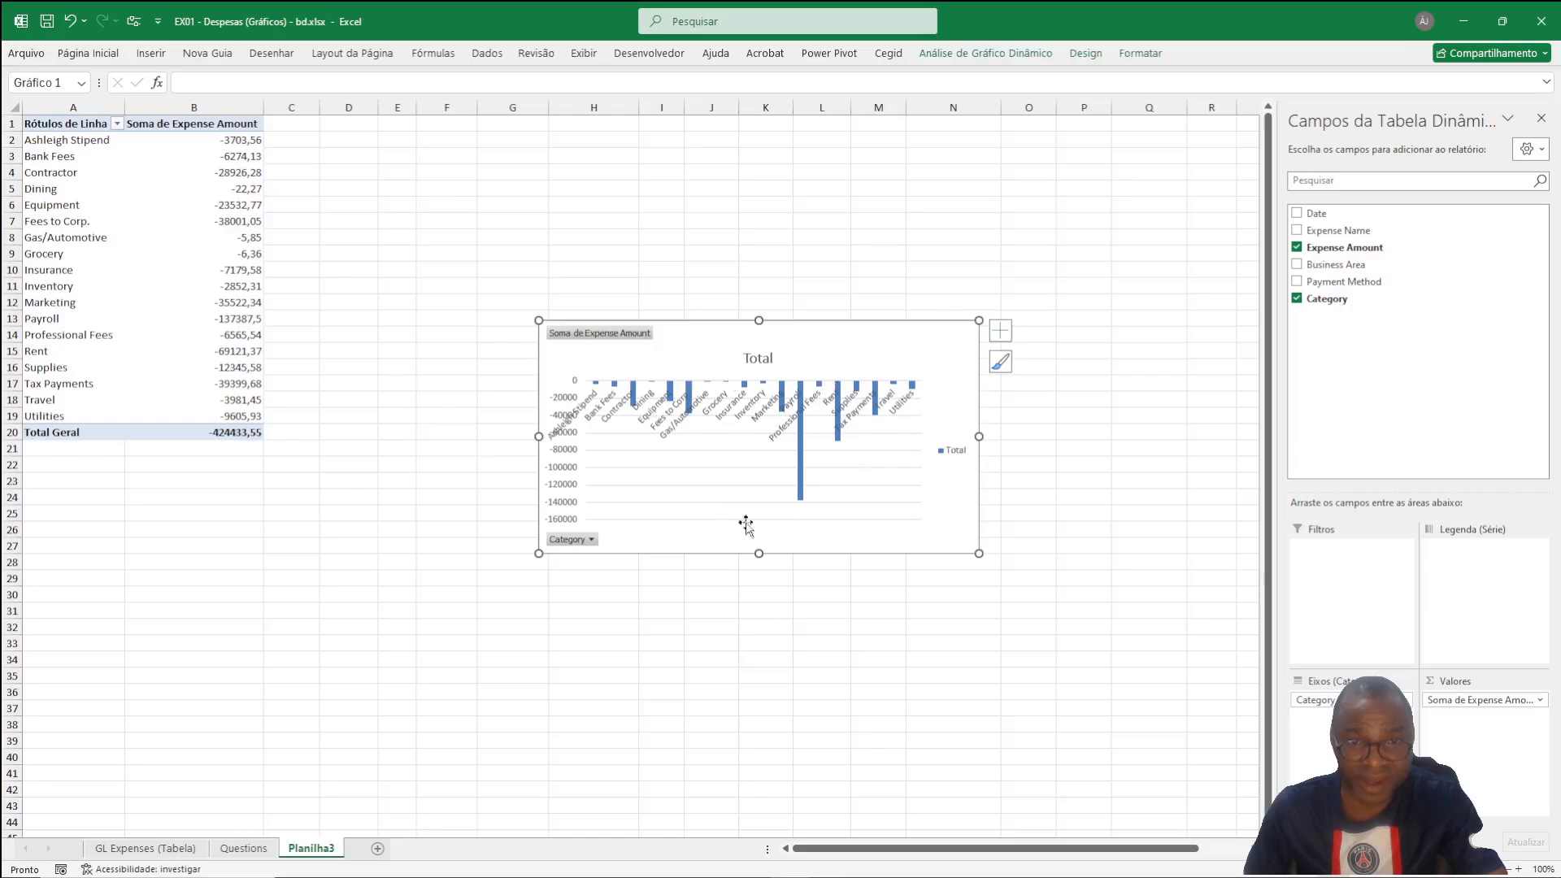
Step: Change the expense chart's type to horizontal bar (Barras), and extend the chart to the right and downward
{"action": "left_click", "coordinate": [1086, 53]}
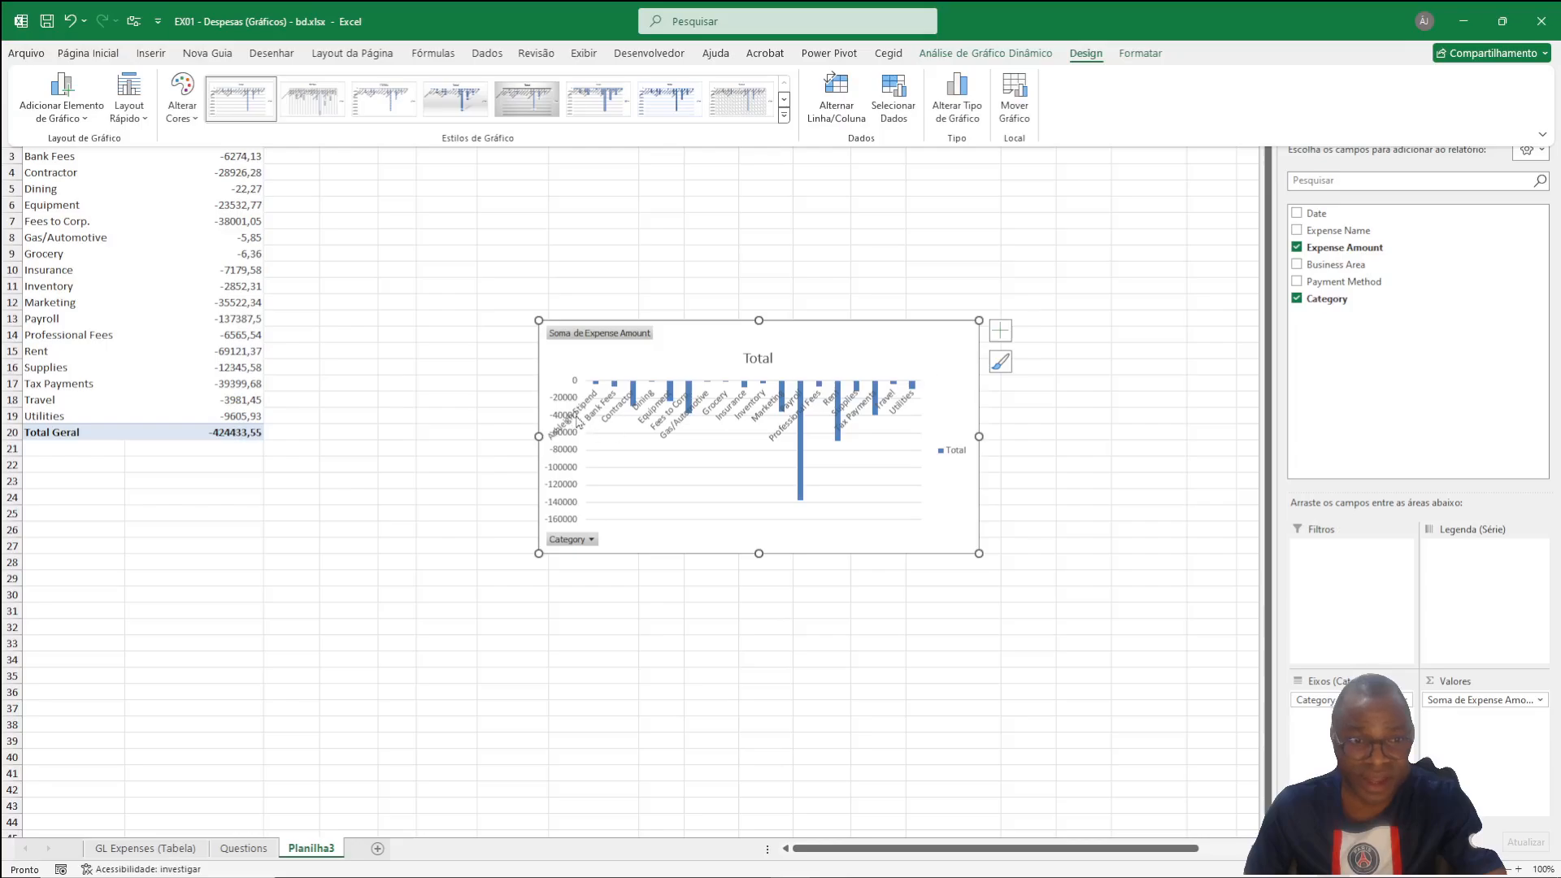
{"action": "left_click", "coordinate": [956, 94]}
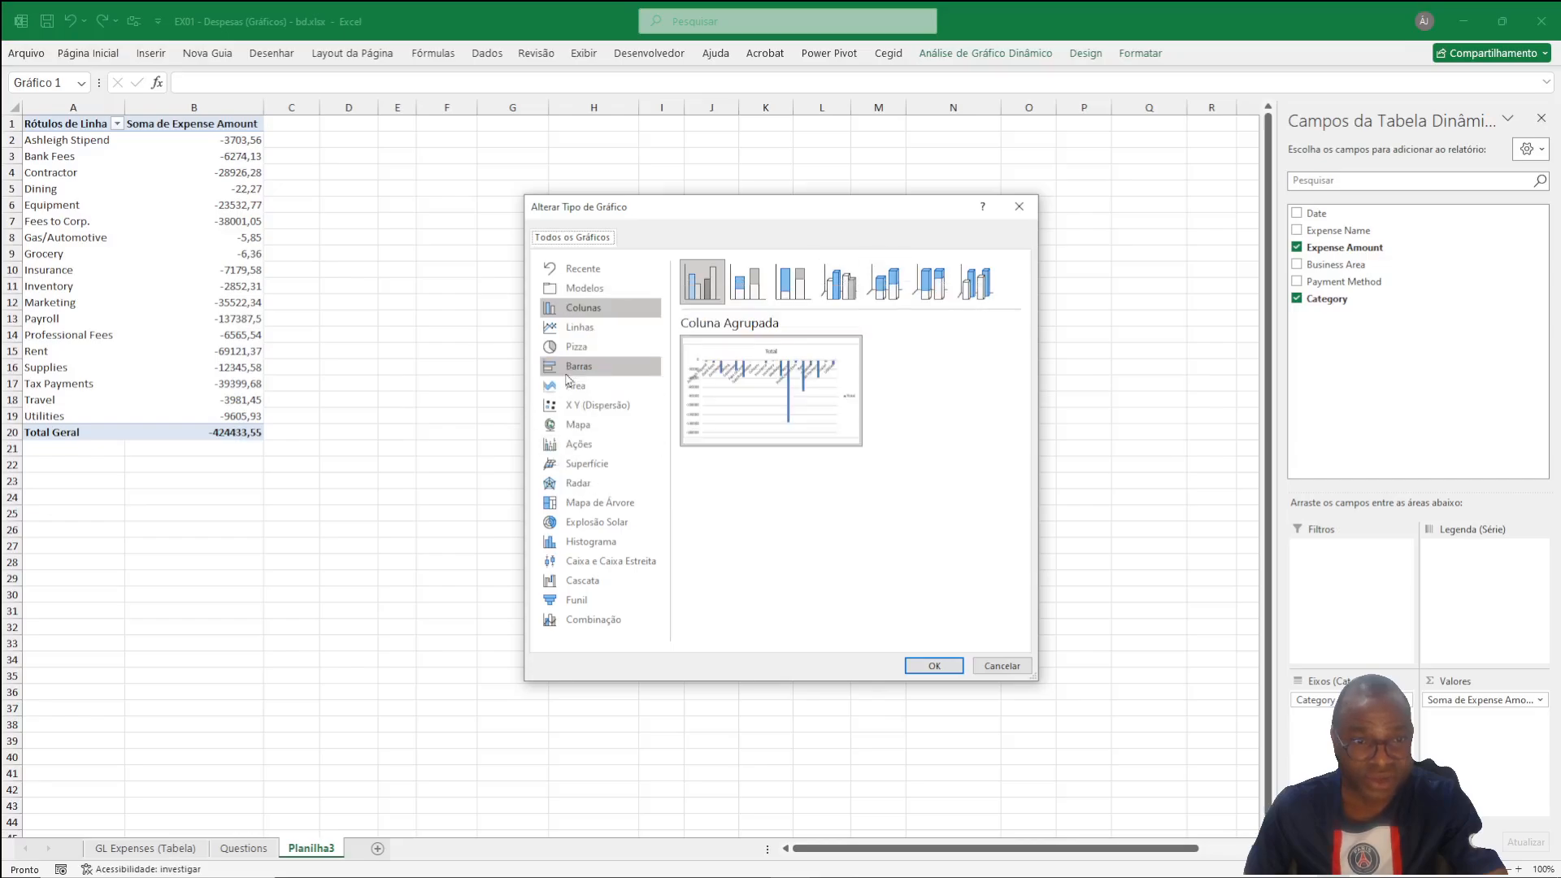
{"action": "left_click", "coordinate": [927, 665]}
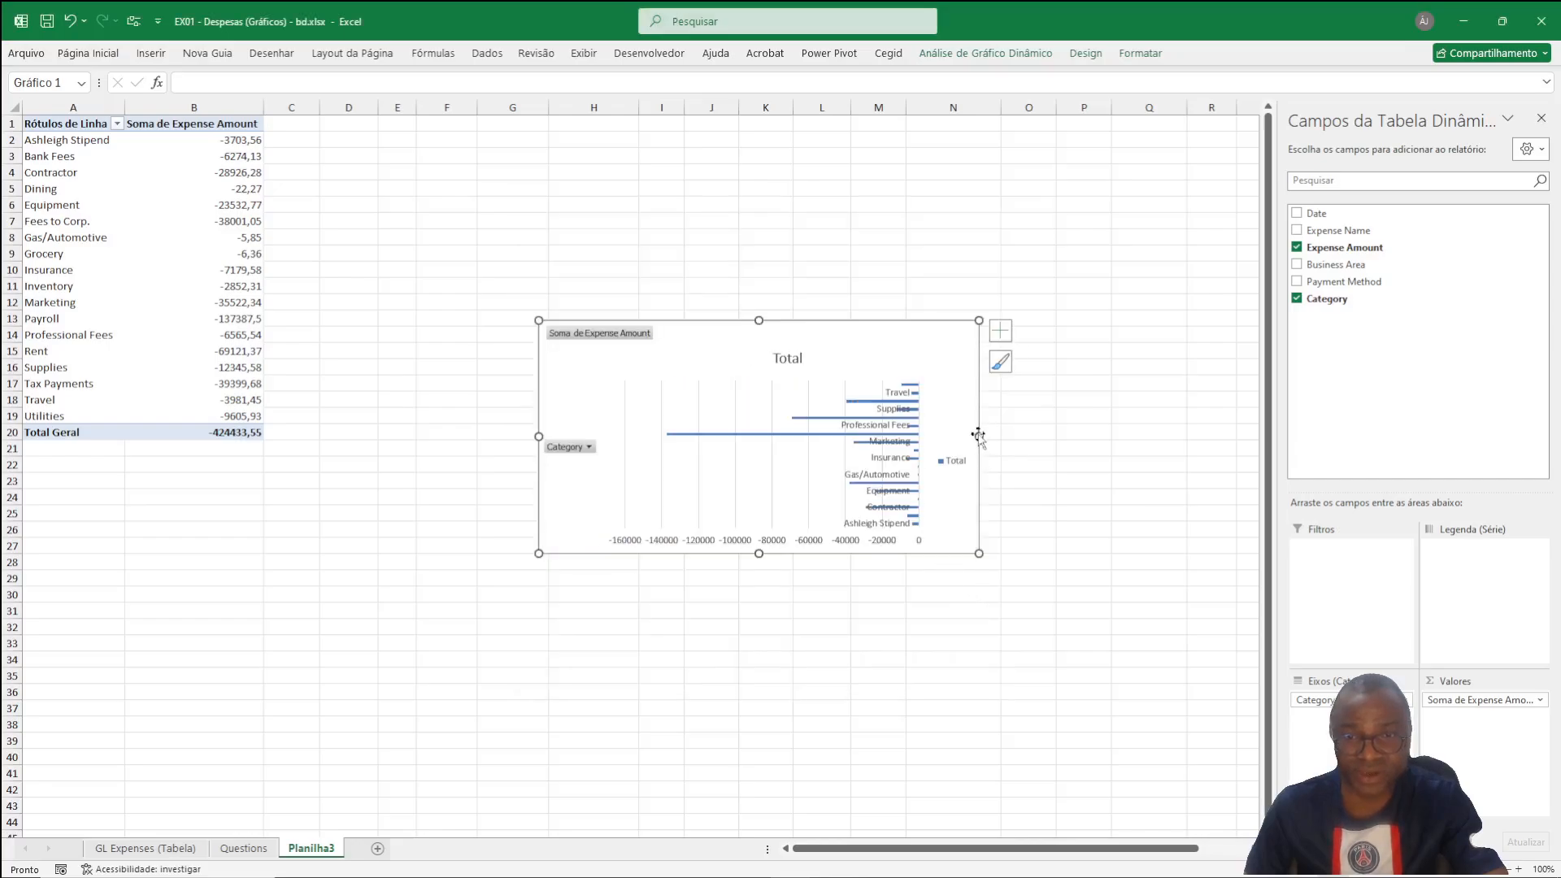
{"action": "left_click_drag", "start_coordinate": [979, 437], "coordinate": [1054, 437]}
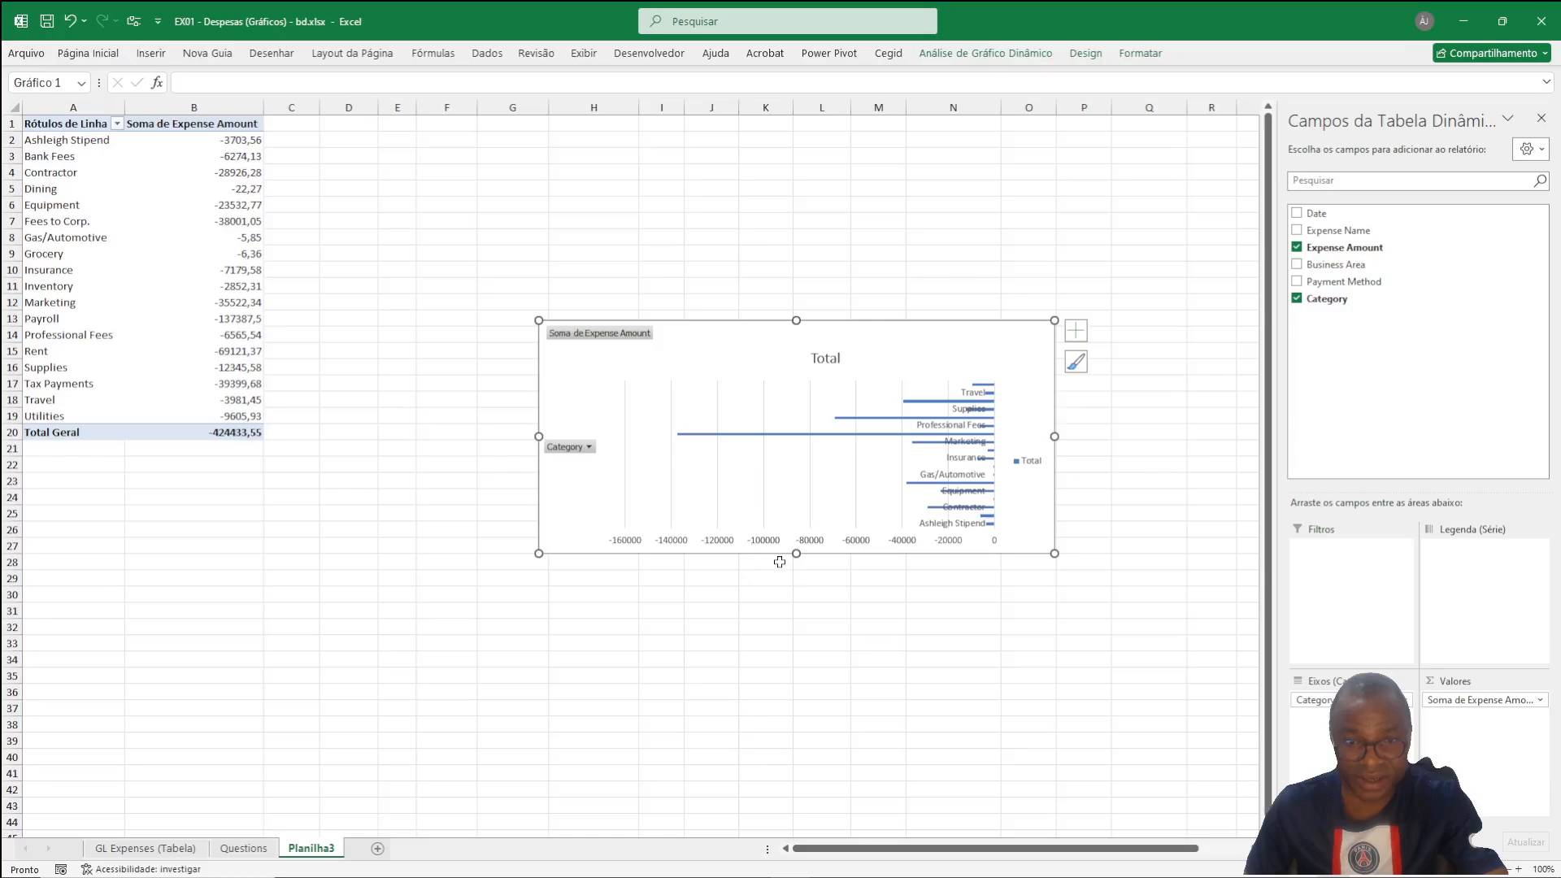
{"action": "left_click_drag", "start_coordinate": [797, 554], "coordinate": [797, 681]}
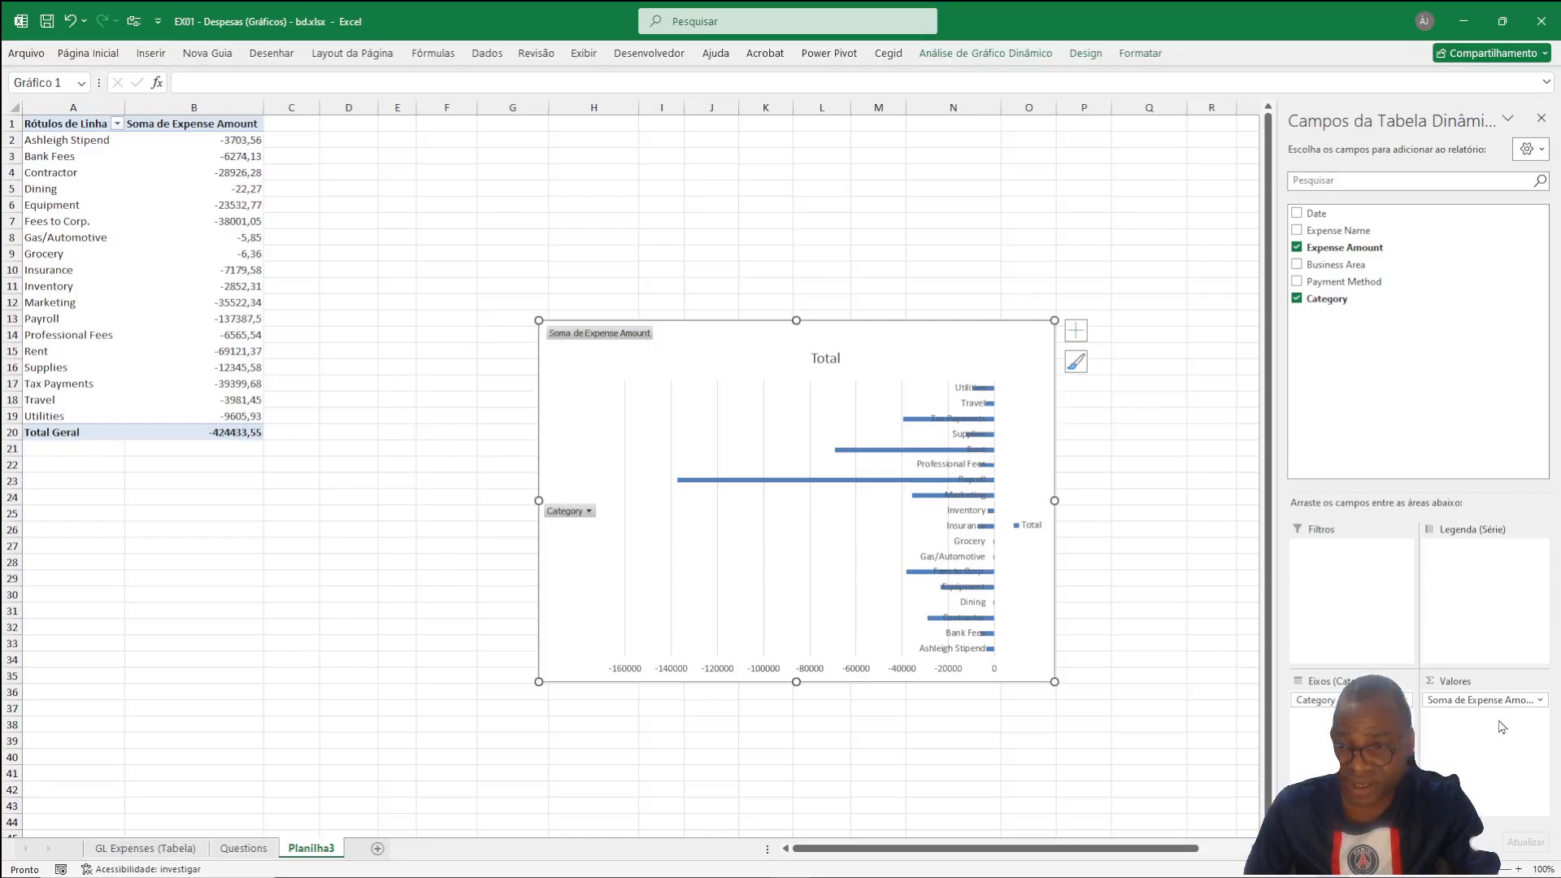
Step: Show the Soma de Expense Amount values as a percentage of the grand total (% do Total Geral)
{"action": "left_click", "coordinate": [1468, 699]}
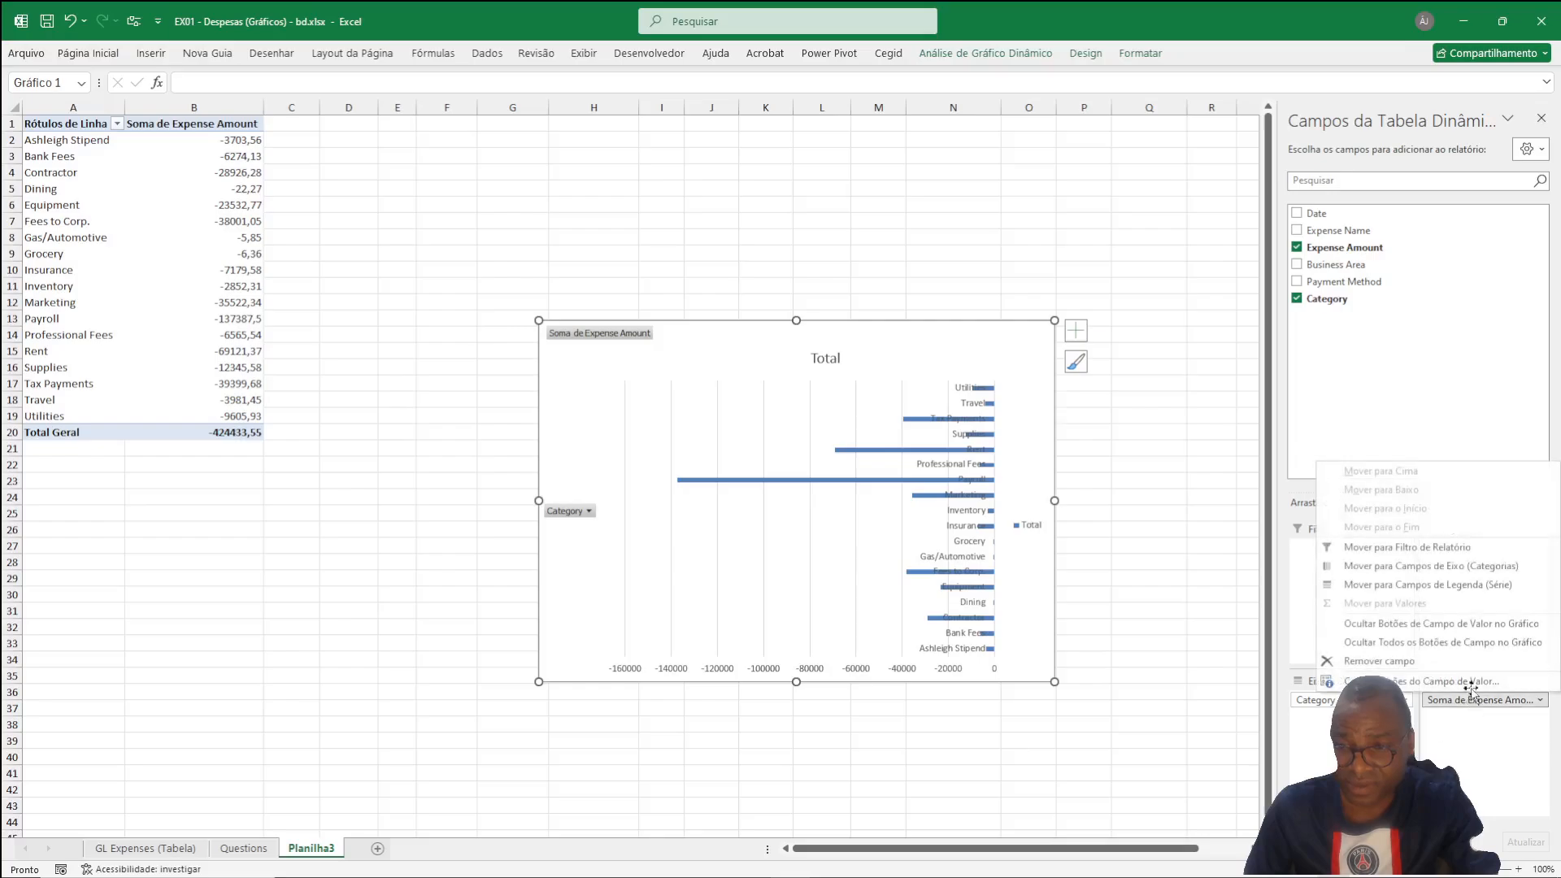
{"action": "left_click", "coordinate": [1469, 683]}
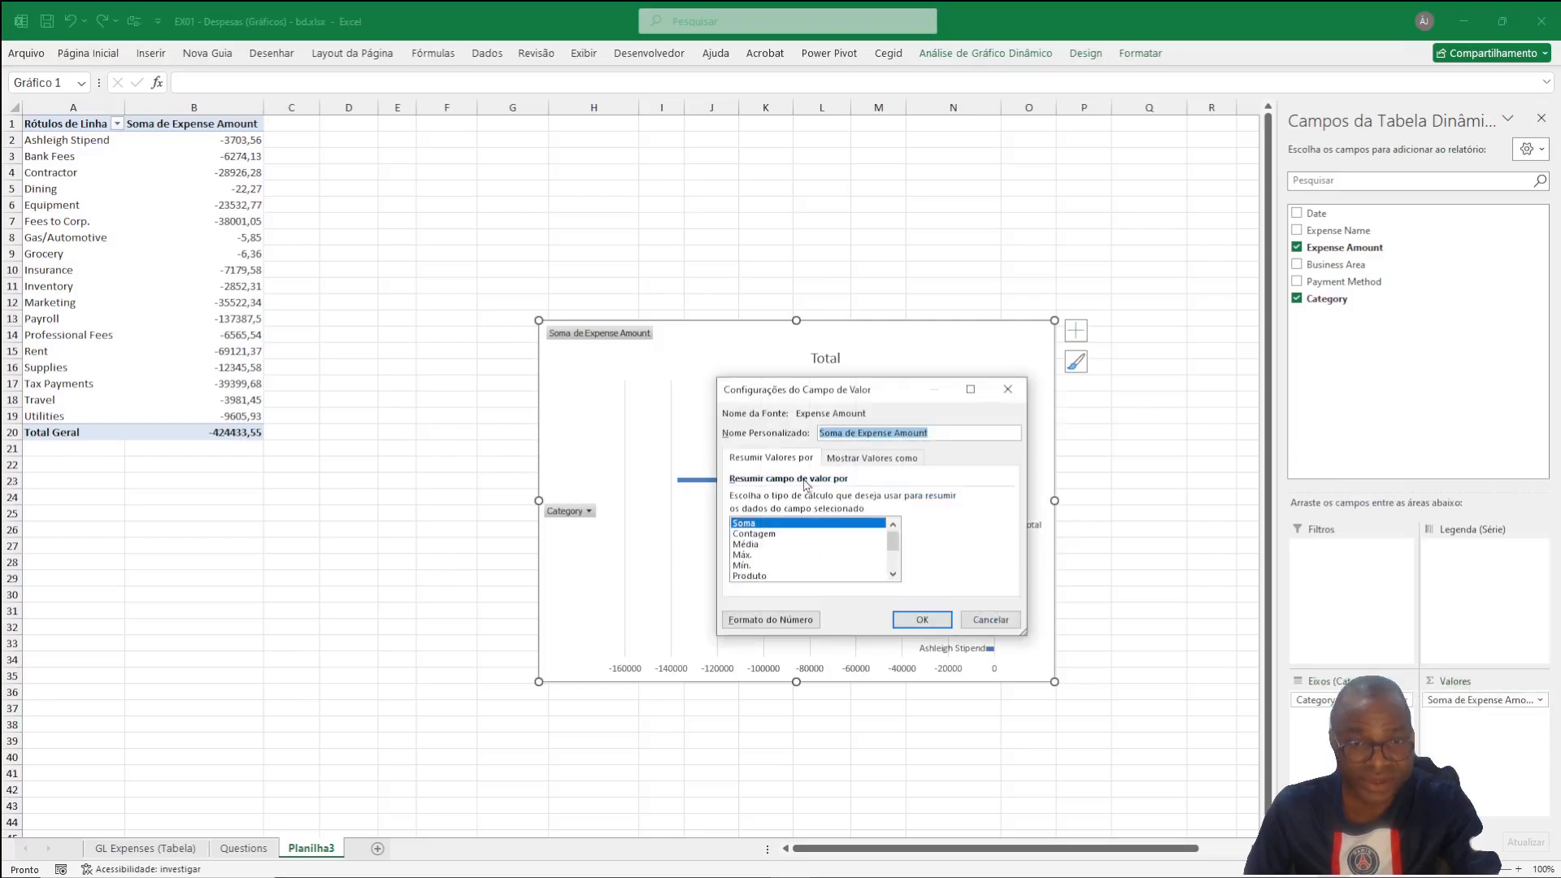
{"action": "left_click", "coordinate": [888, 458]}
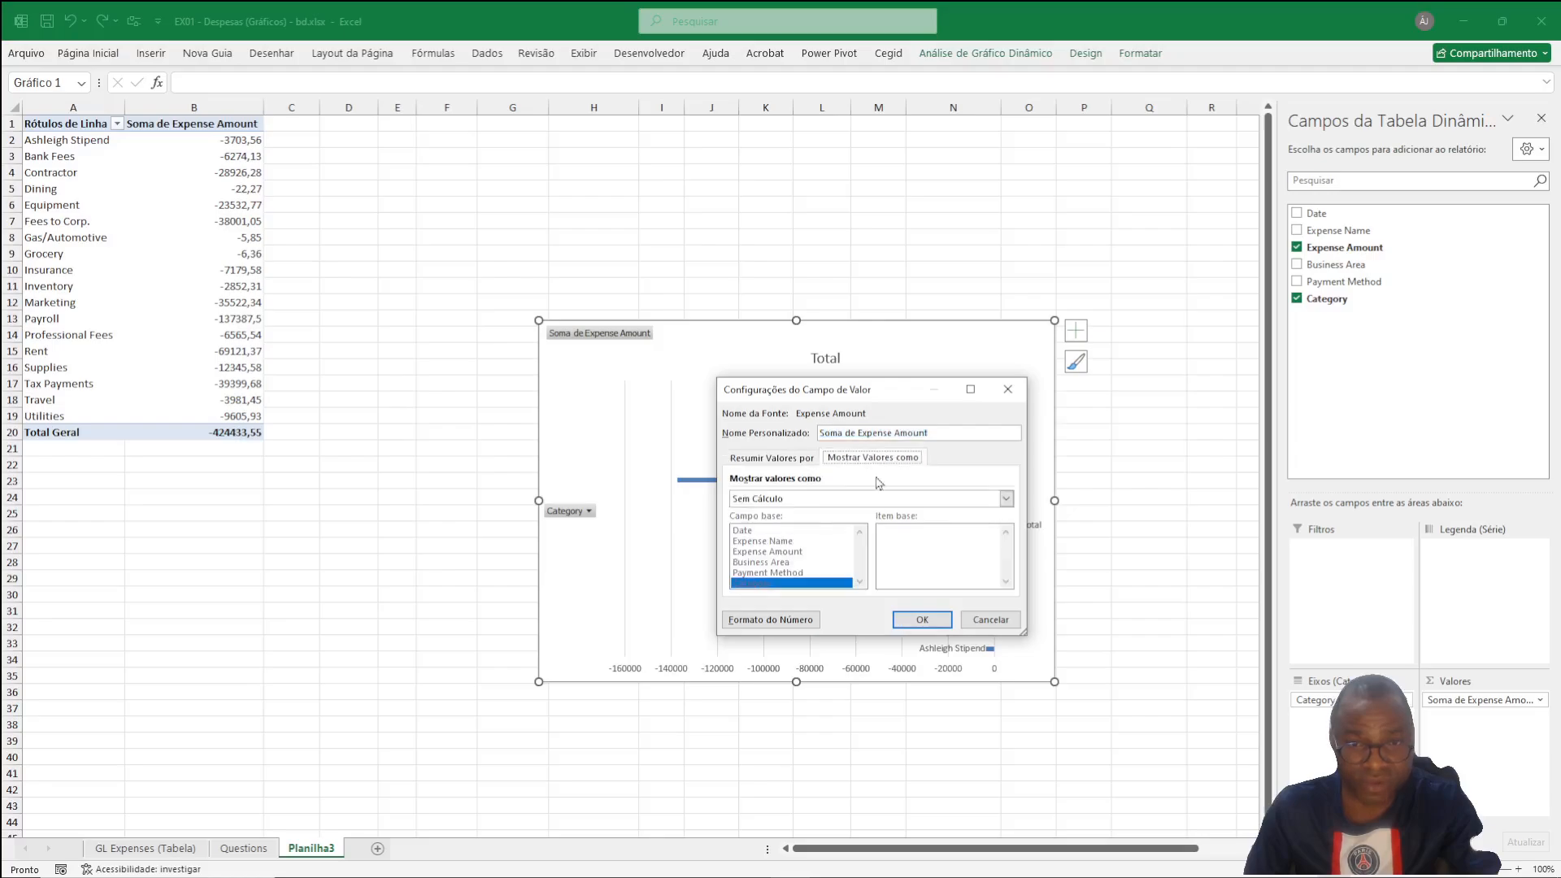
{"action": "left_click", "coordinate": [1007, 499]}
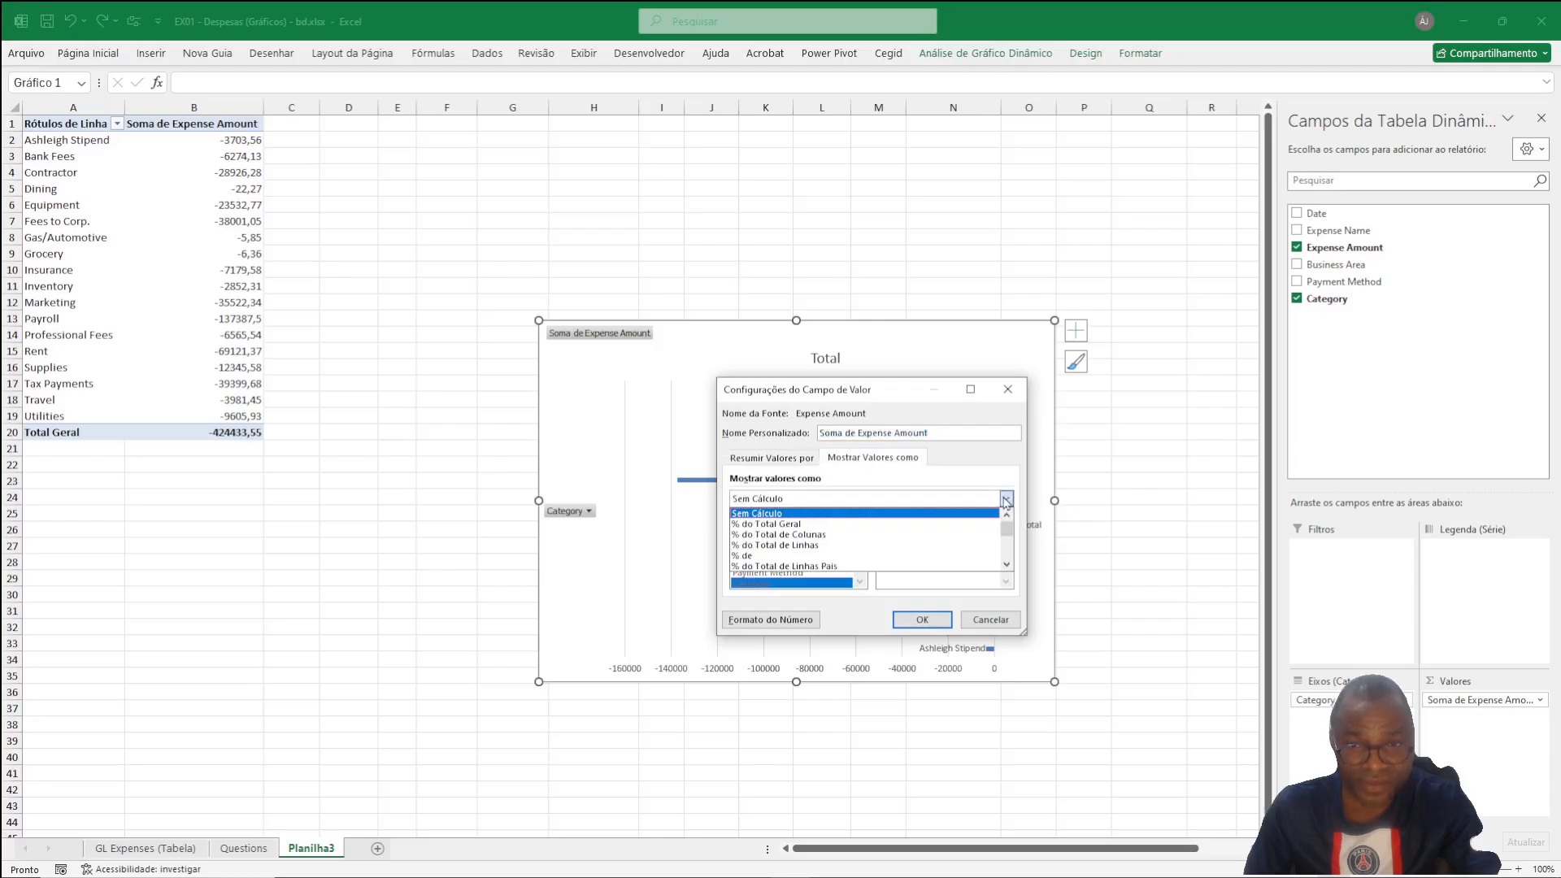
{"action": "left_click", "coordinate": [787, 524]}
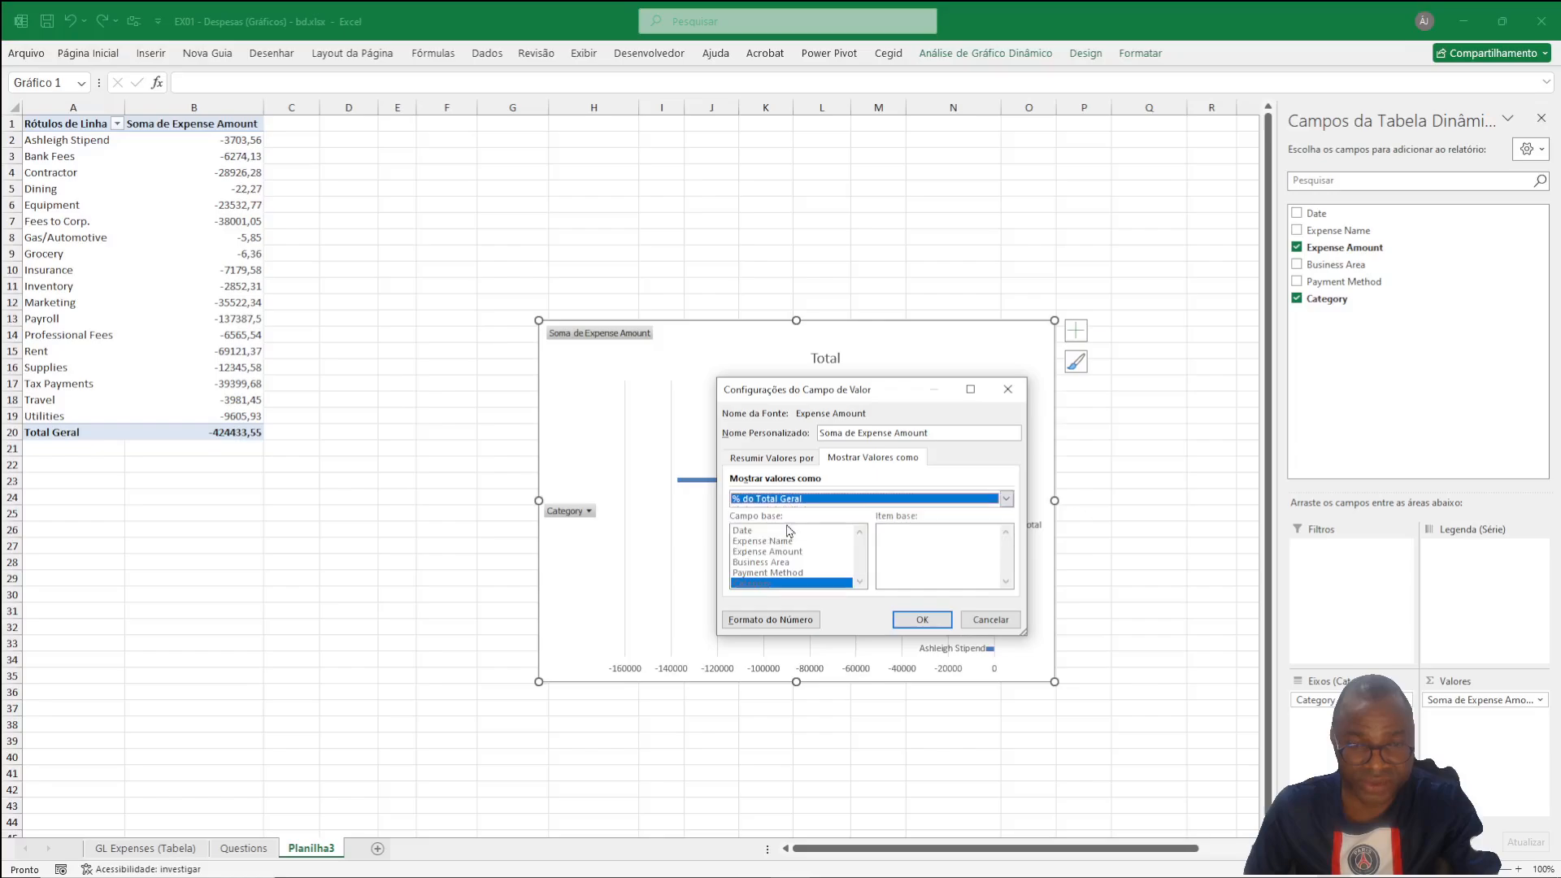
{"action": "left_click", "coordinate": [922, 619]}
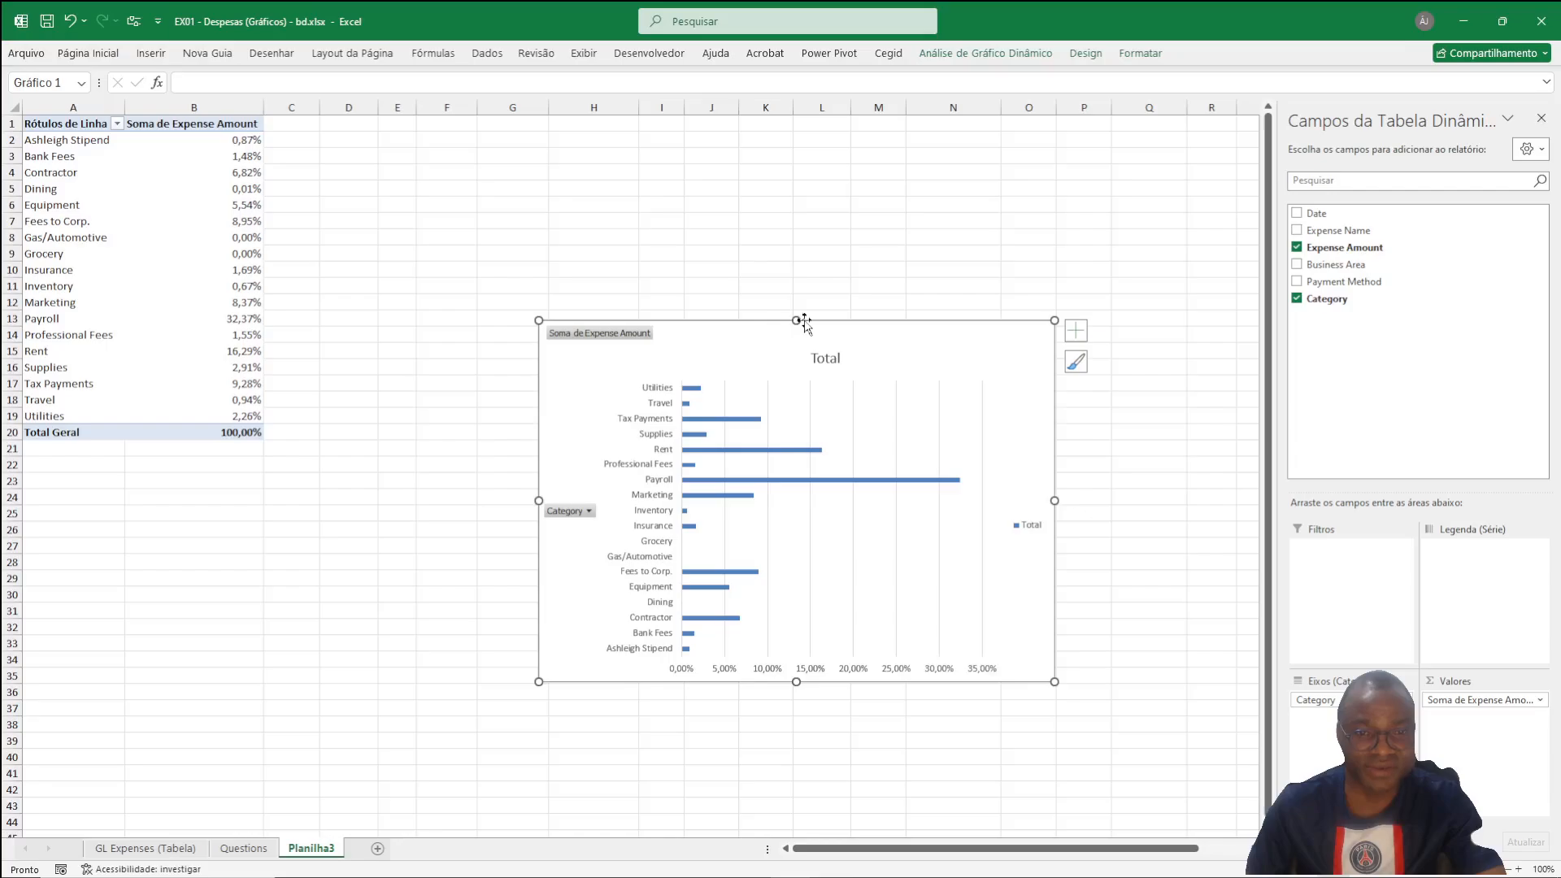
Step: Enlarge the bar chart upward and to the right, and delete its vertical gridlines
{"action": "left_click_drag", "start_coordinate": [793, 315], "coordinate": [826, 195]}
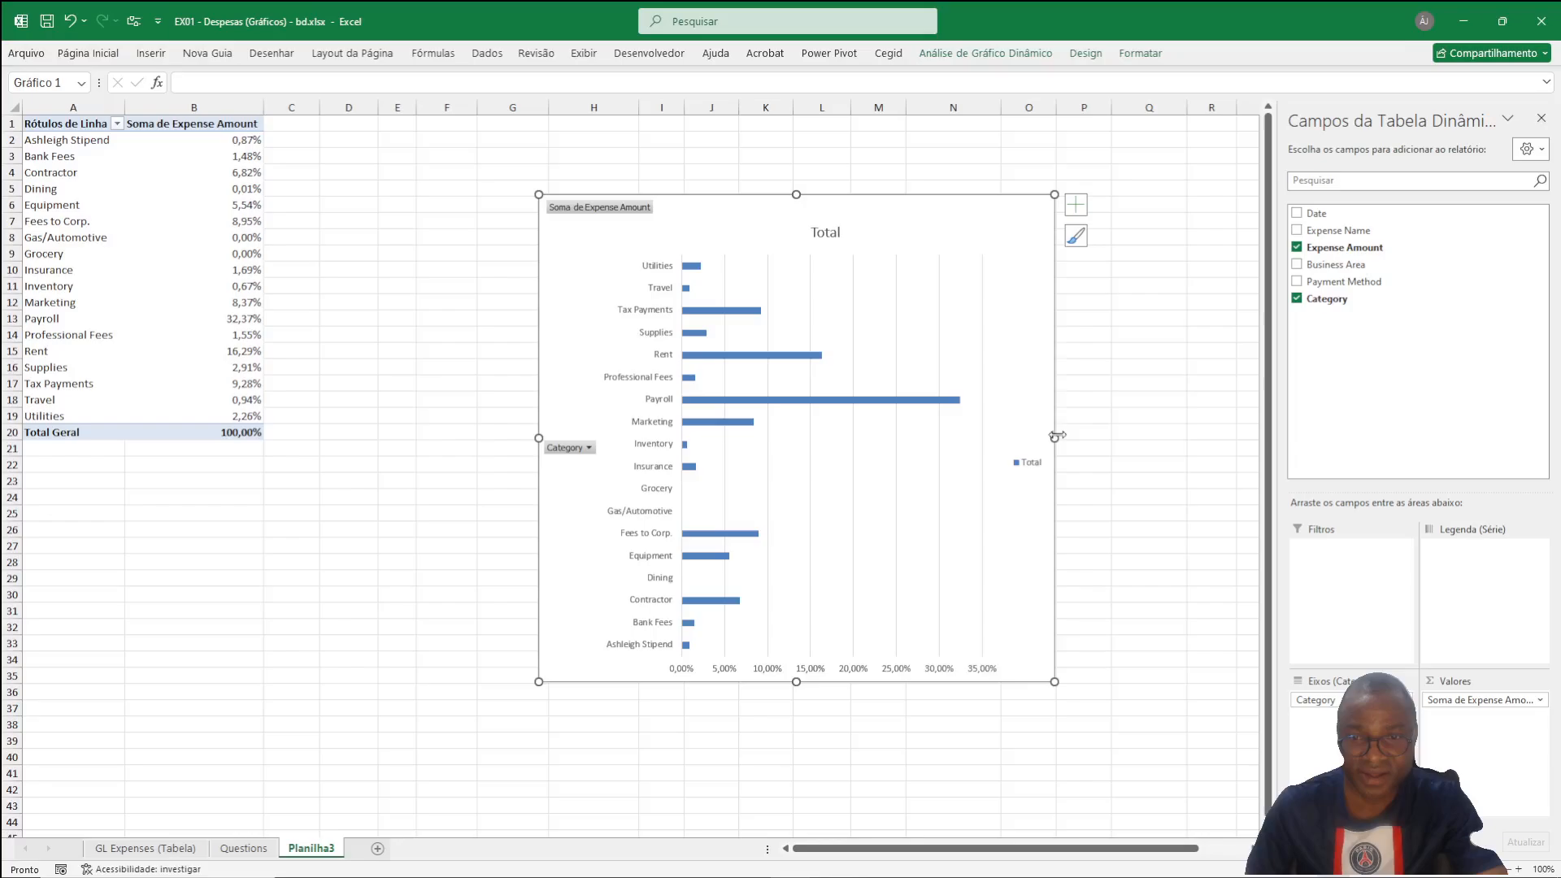
{"action": "left_click_drag", "start_coordinate": [1055, 438], "coordinate": [1199, 437]}
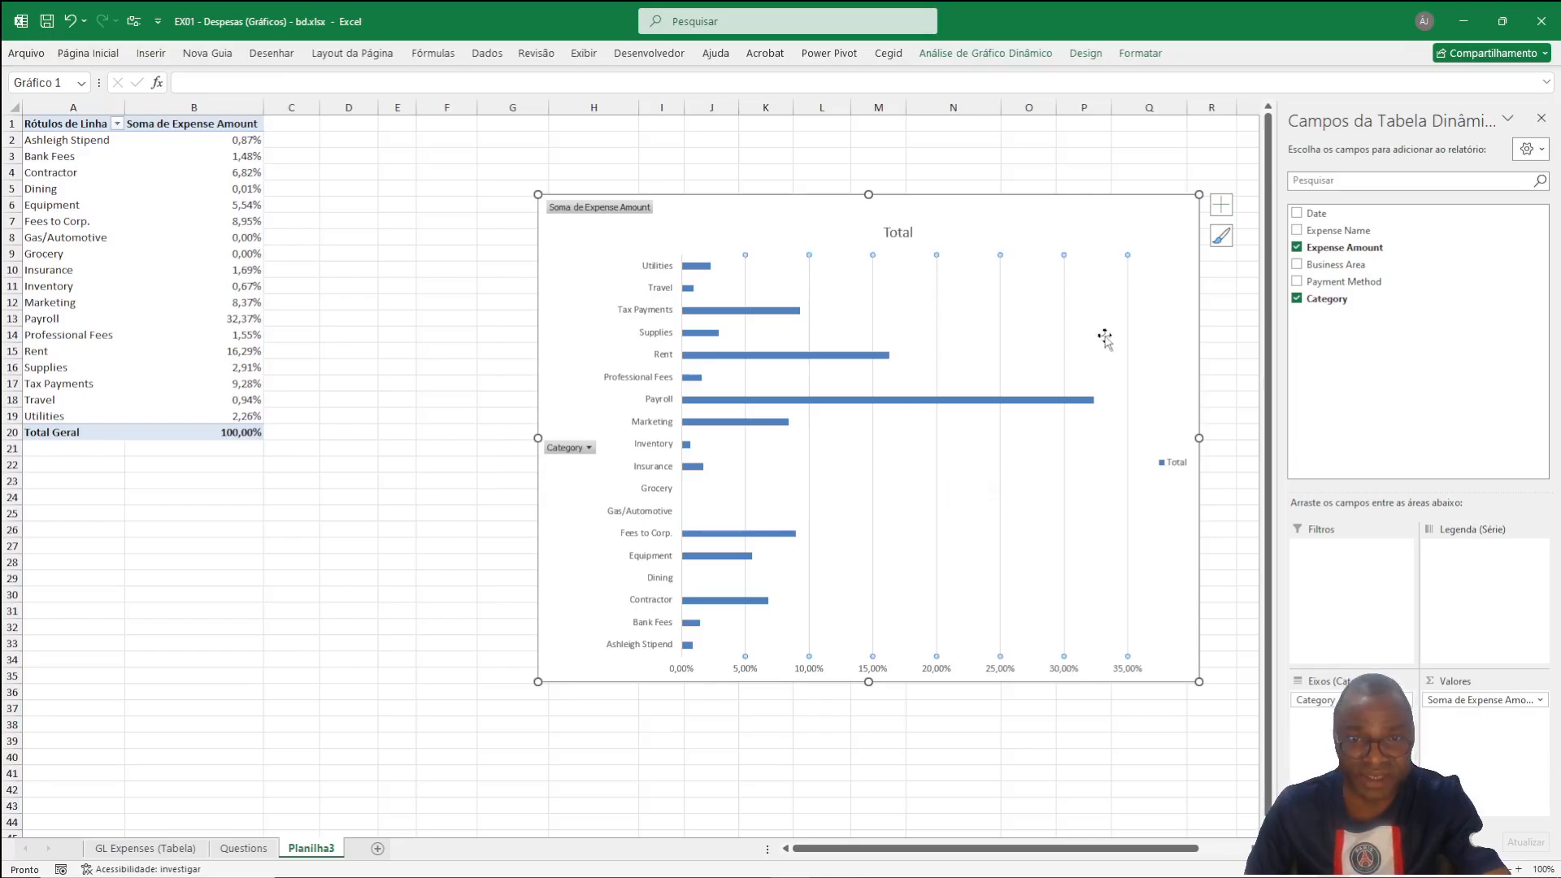
{"action": "key", "text": "Delete"}
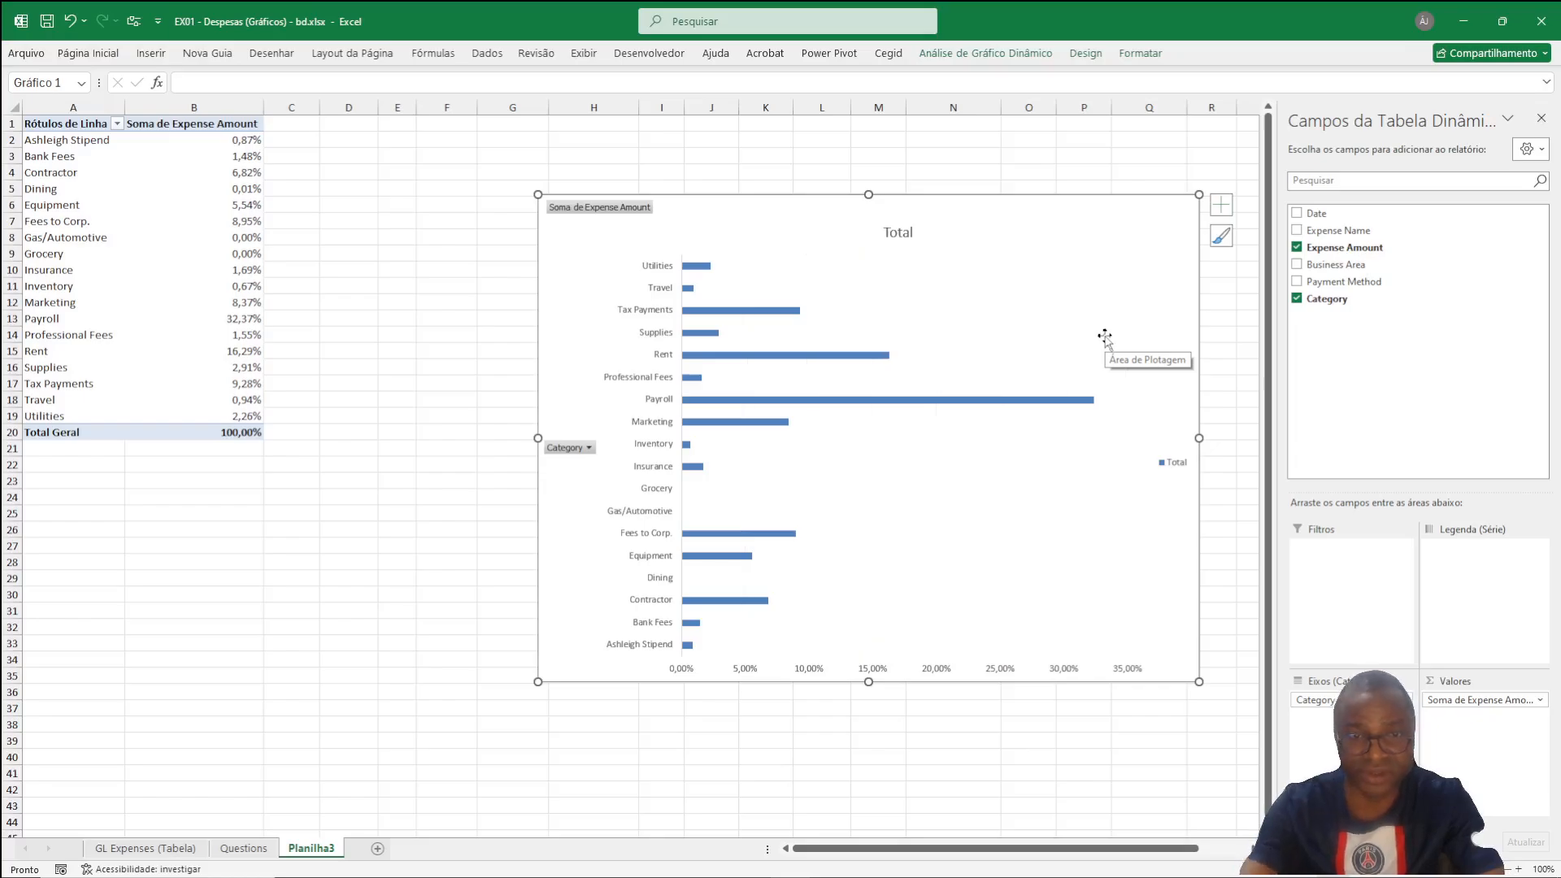
Step: Delete the Total legend and the horizontal percentage axis from the bar chart
{"action": "left_click", "coordinate": [1171, 465]}
{"action": "key", "text": "Delete"}
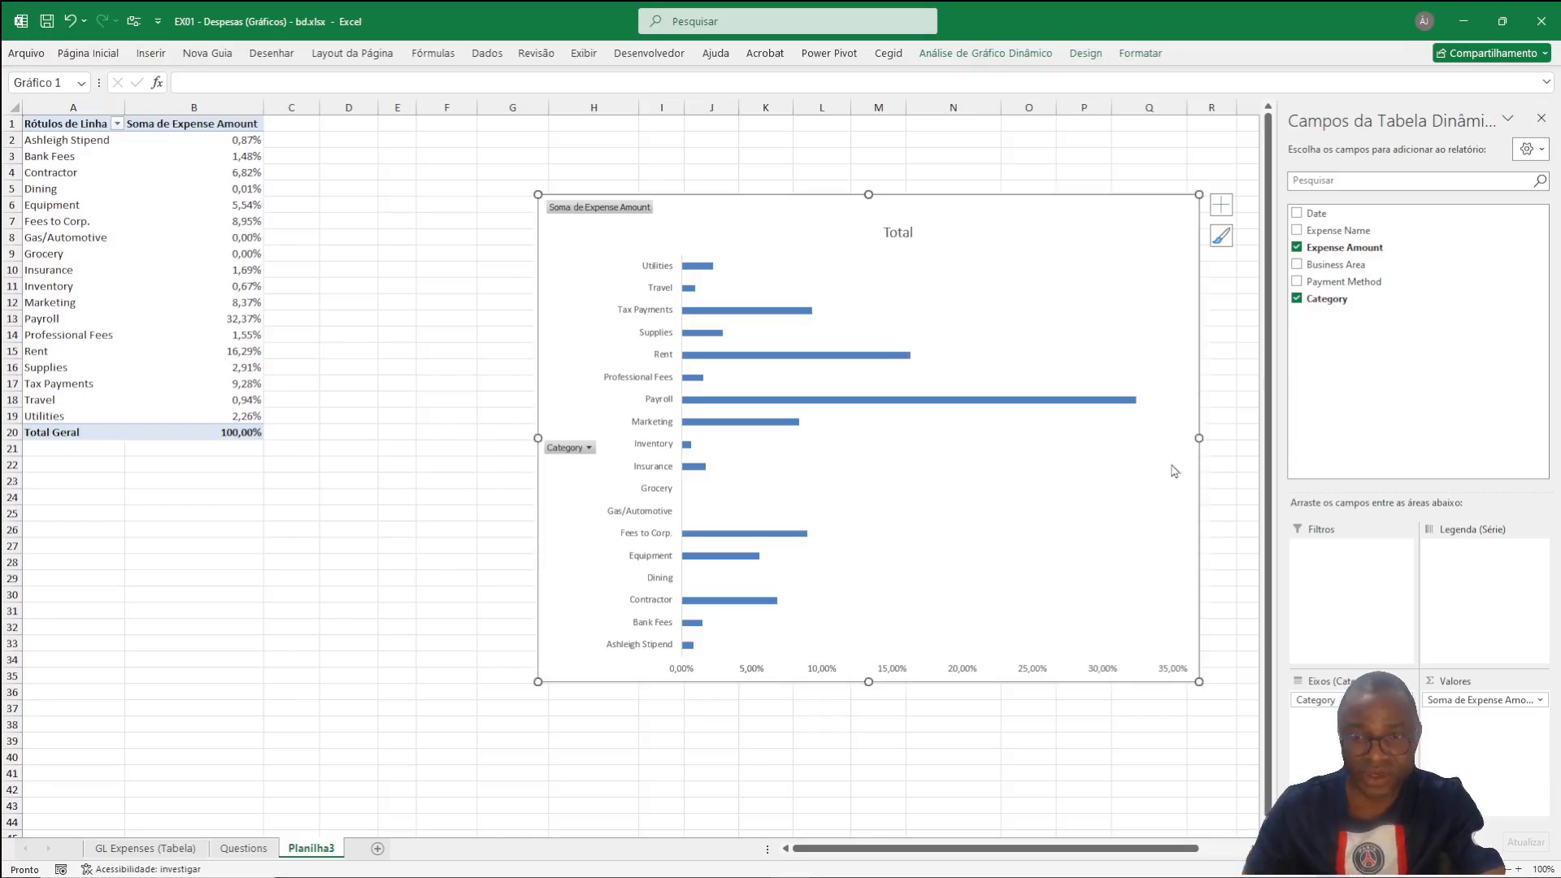
{"action": "left_click", "coordinate": [829, 672]}
{"action": "left_click_drag", "start_coordinate": [869, 685], "coordinate": [870, 685]}
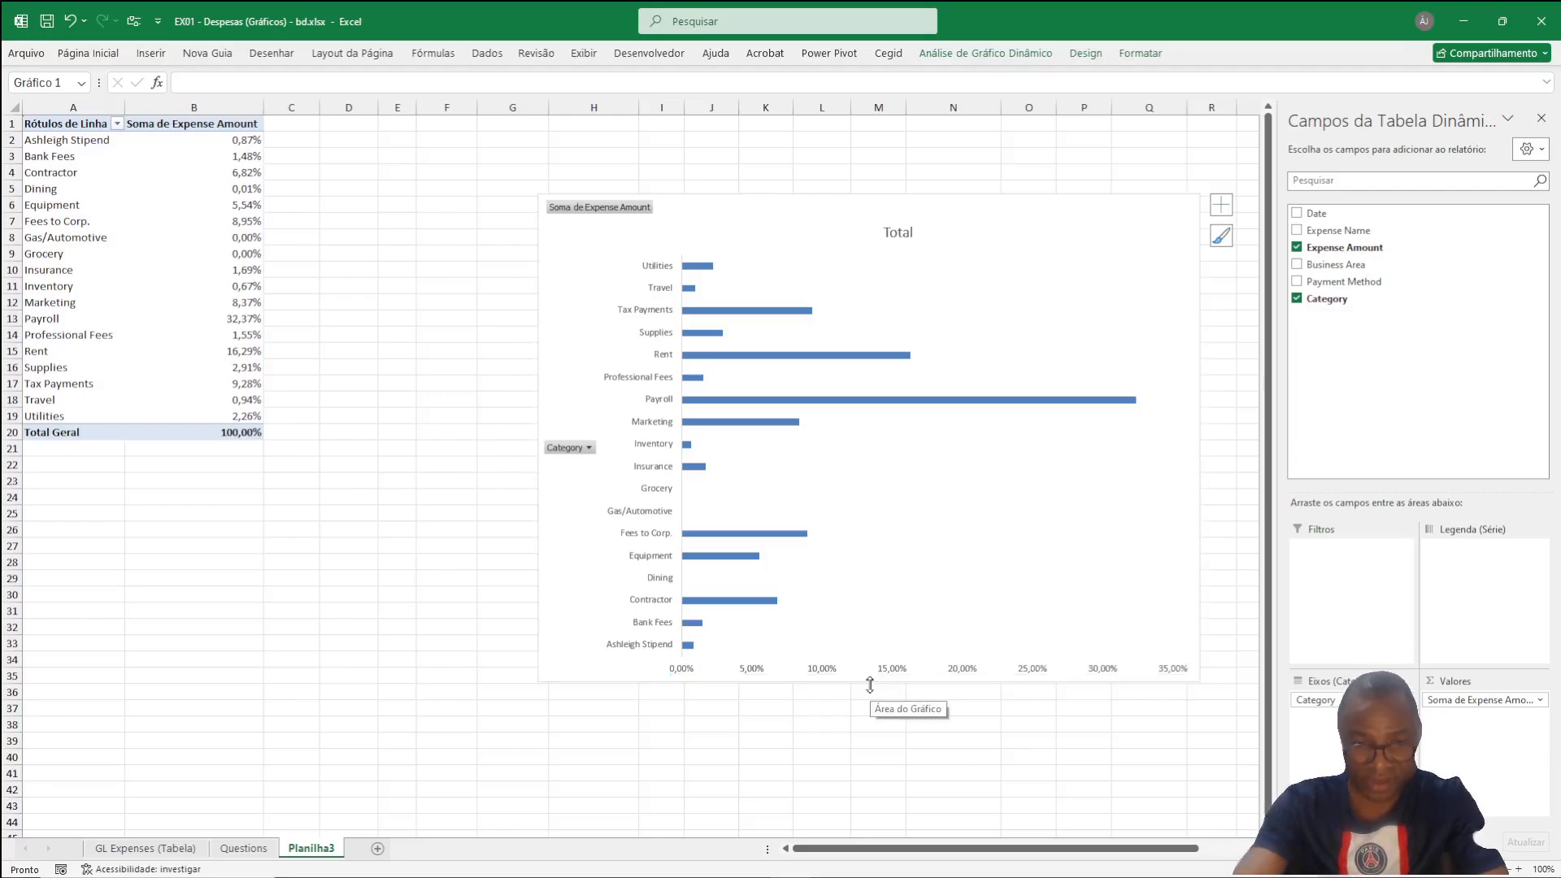
{"action": "key", "text": "Delete"}
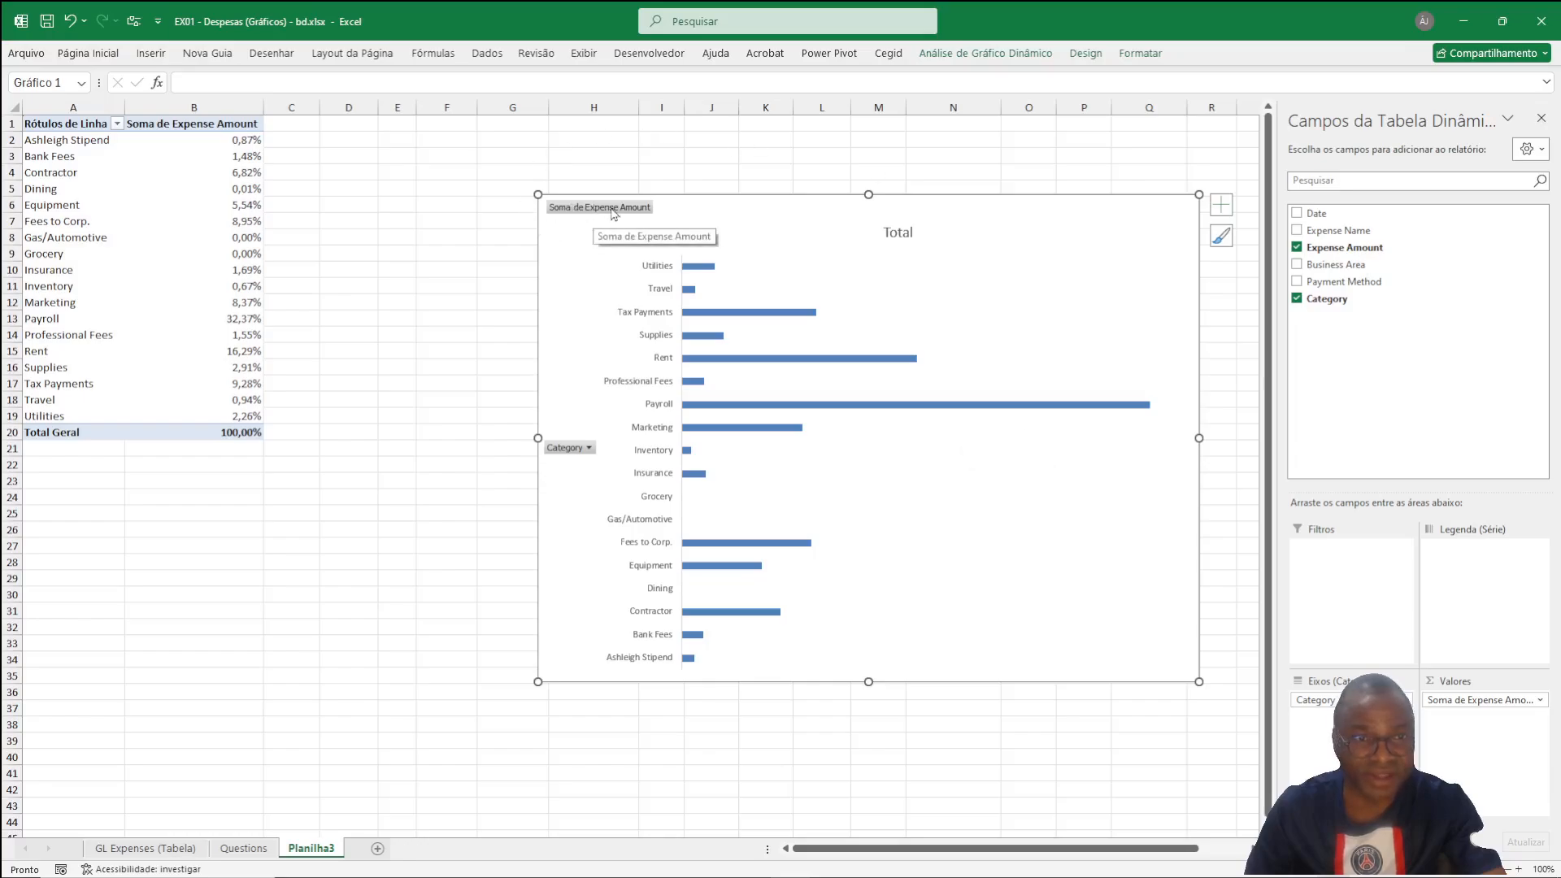
Step: Hide all field buttons on the bar chart and delete its Total title
{"action": "left_click", "coordinate": [586, 210]}
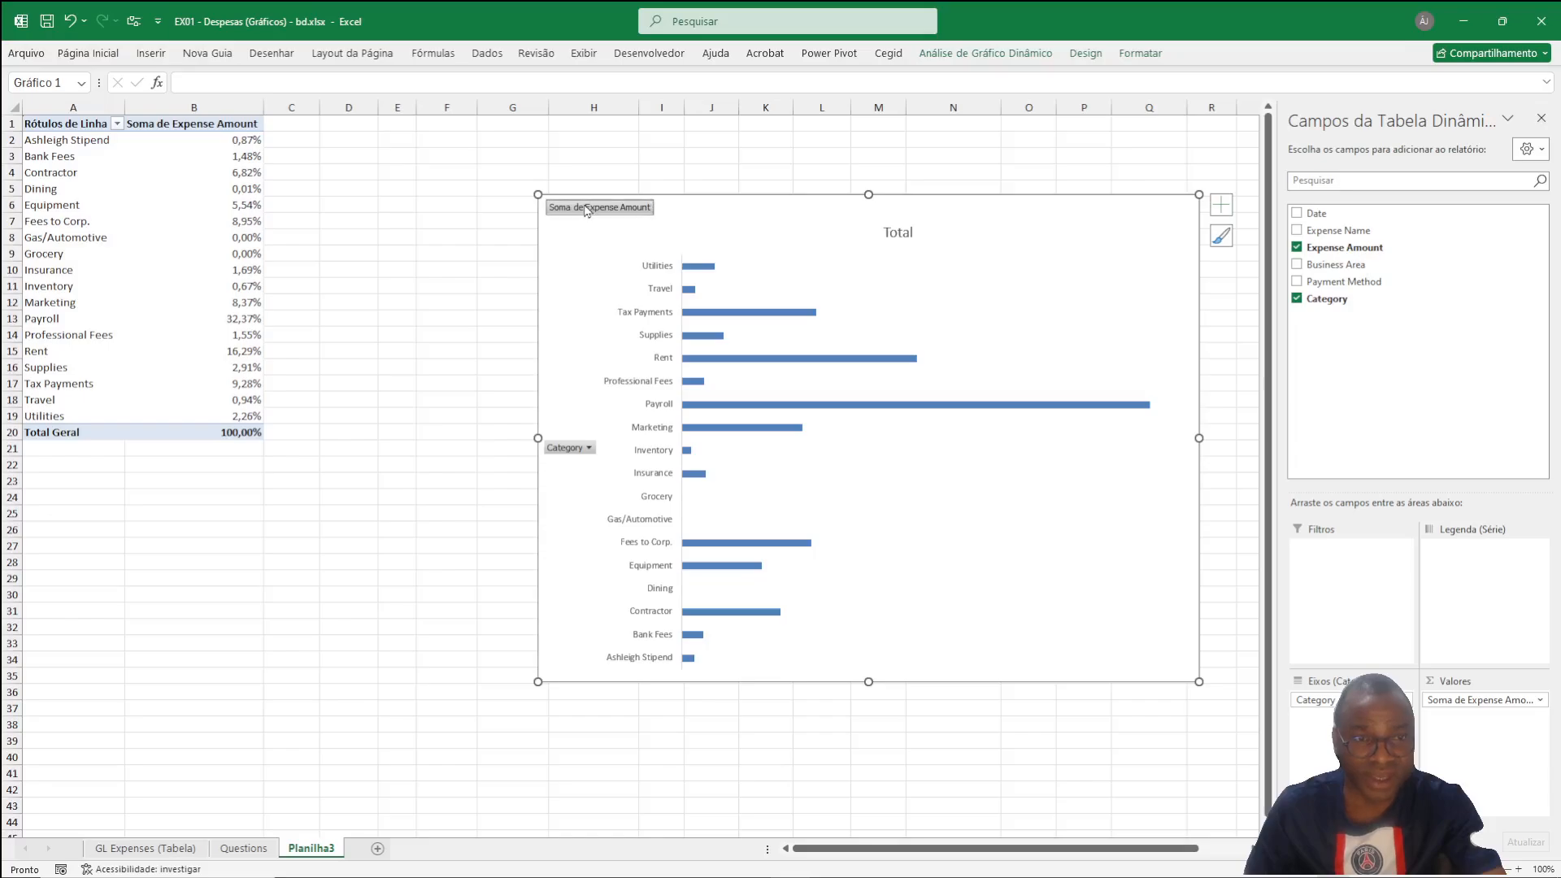
{"action": "right_click", "coordinate": [586, 210]}
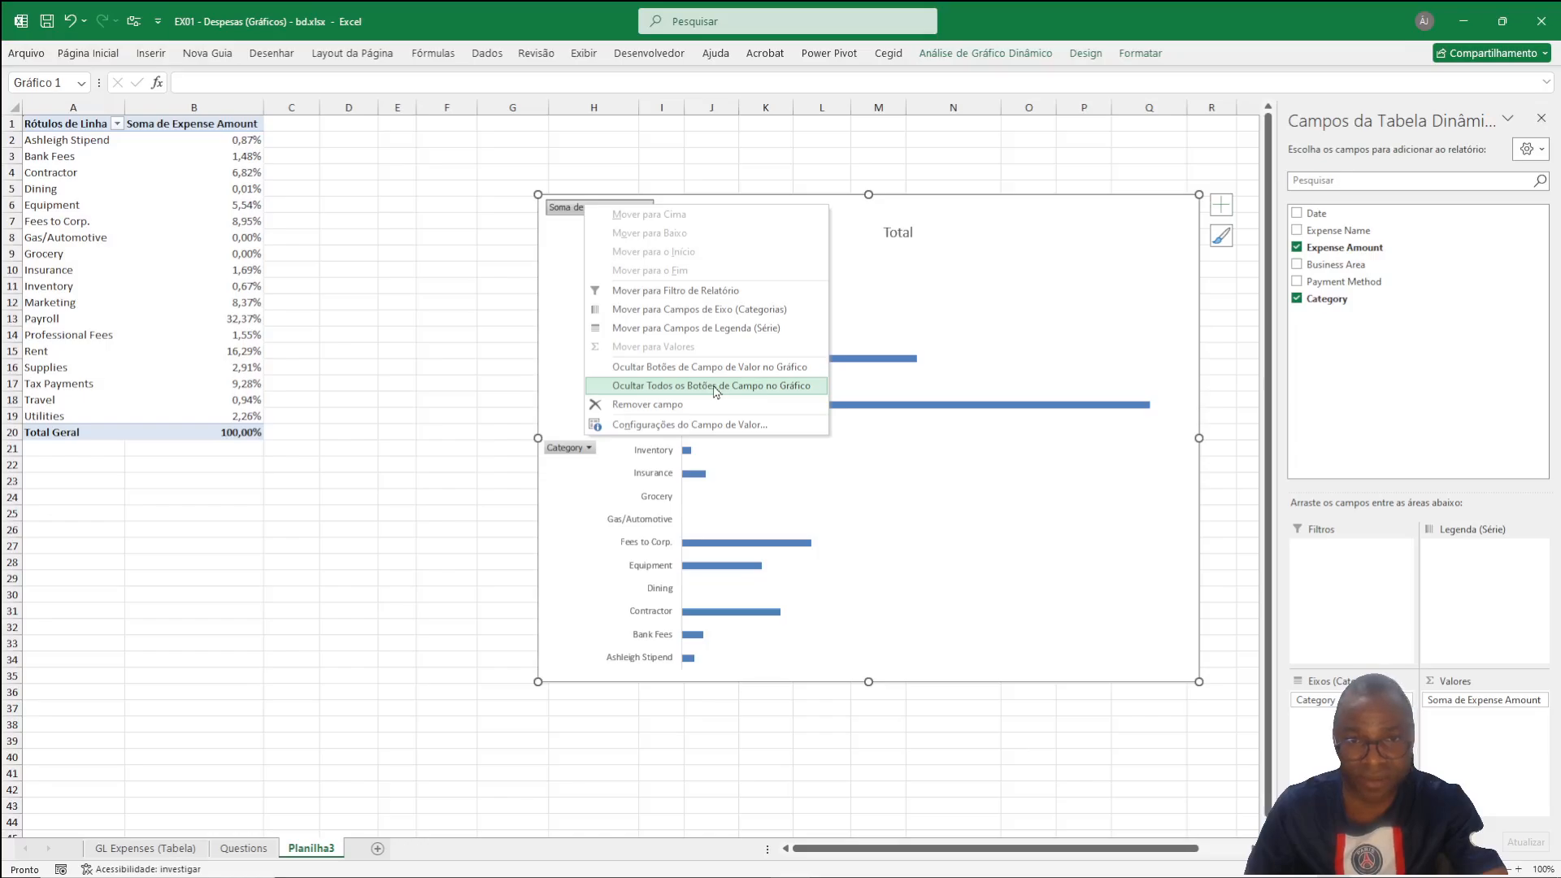
{"action": "left_click", "coordinate": [715, 387]}
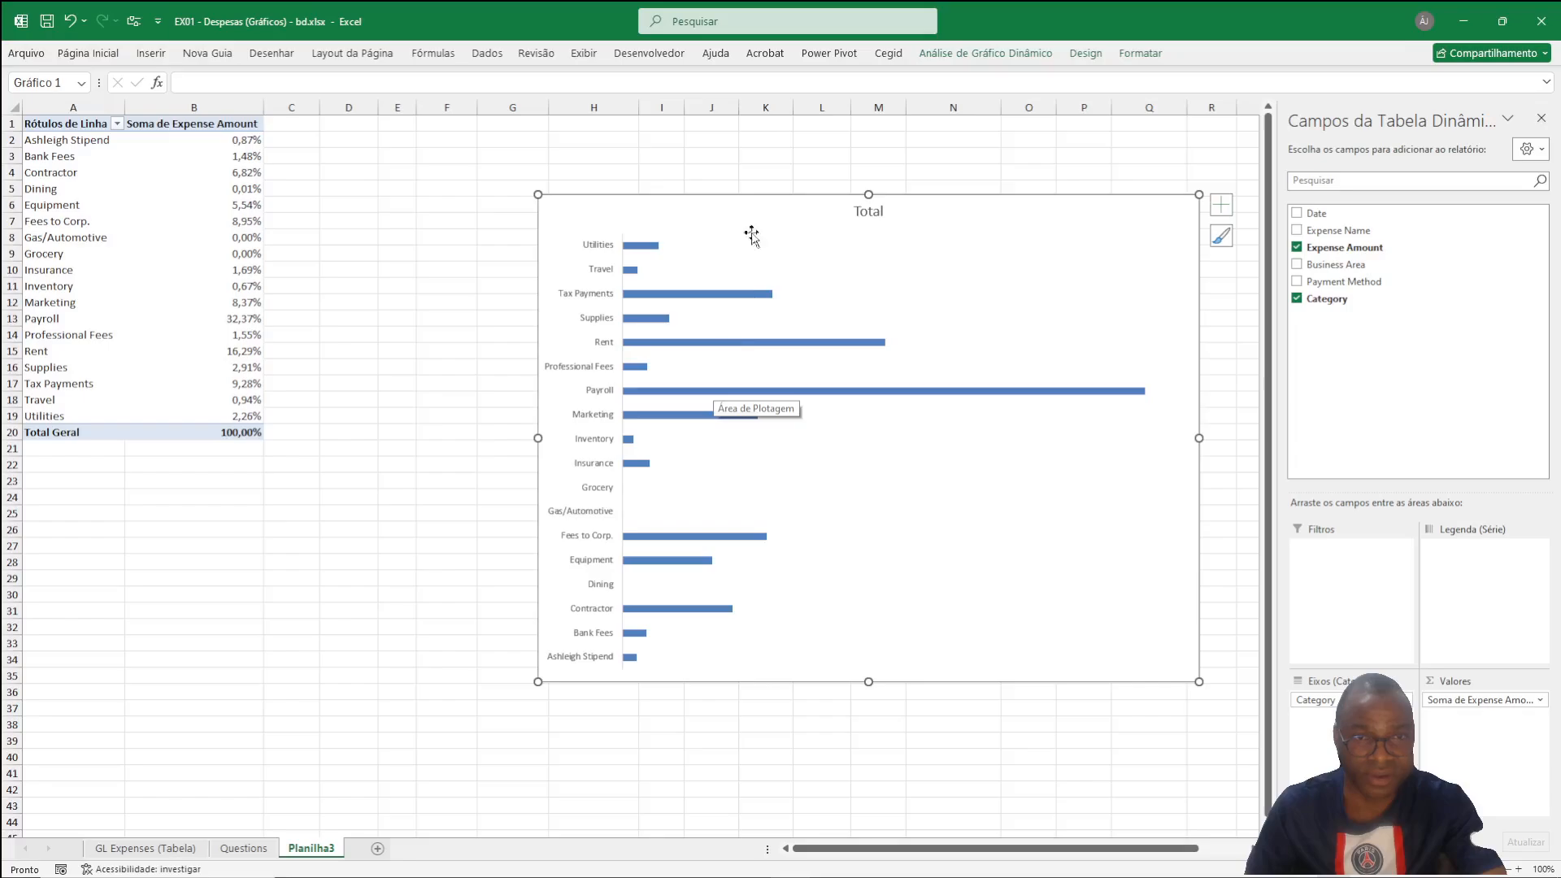
{"action": "left_click", "coordinate": [865, 212]}
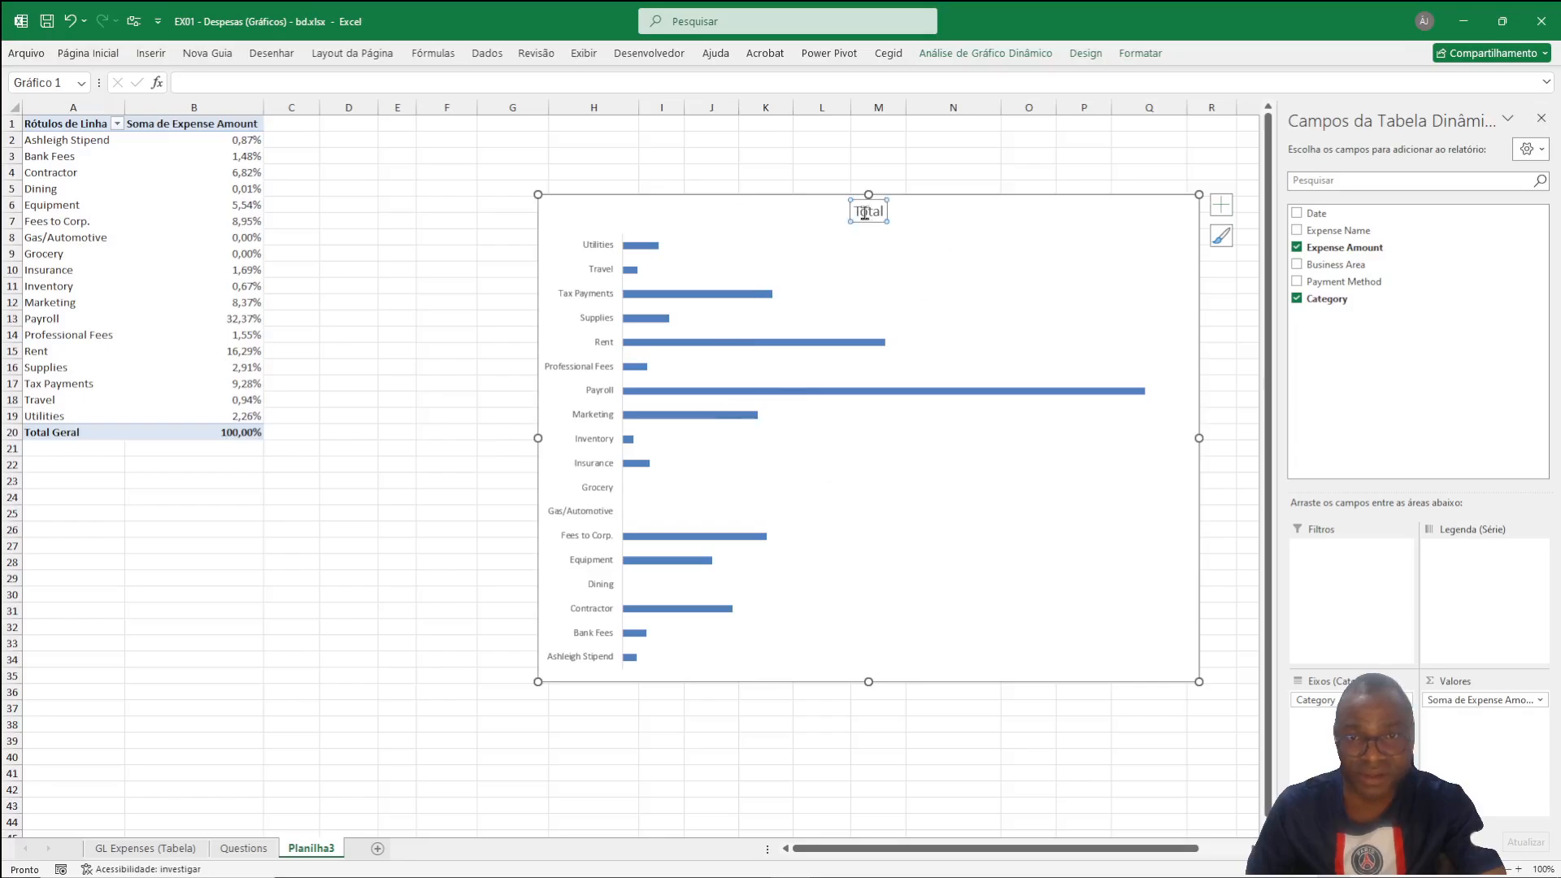
{"action": "key", "text": "Delete"}
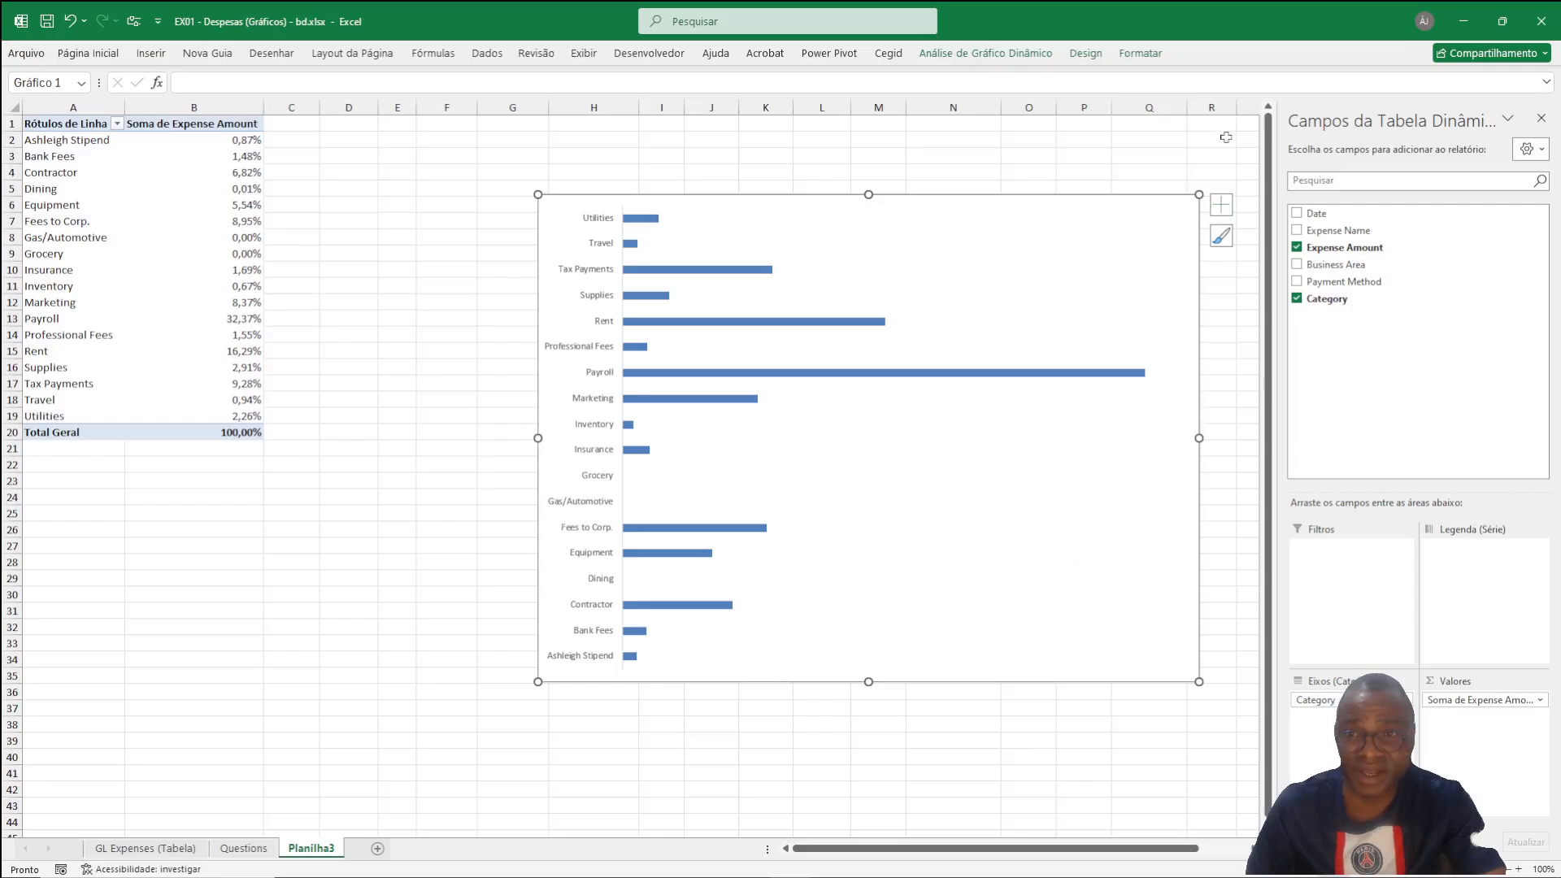
Step: Add data labels at the outside end (Extremidade Externa) of the chart's bars, and deselect the chart
{"action": "left_click", "coordinate": [1221, 204]}
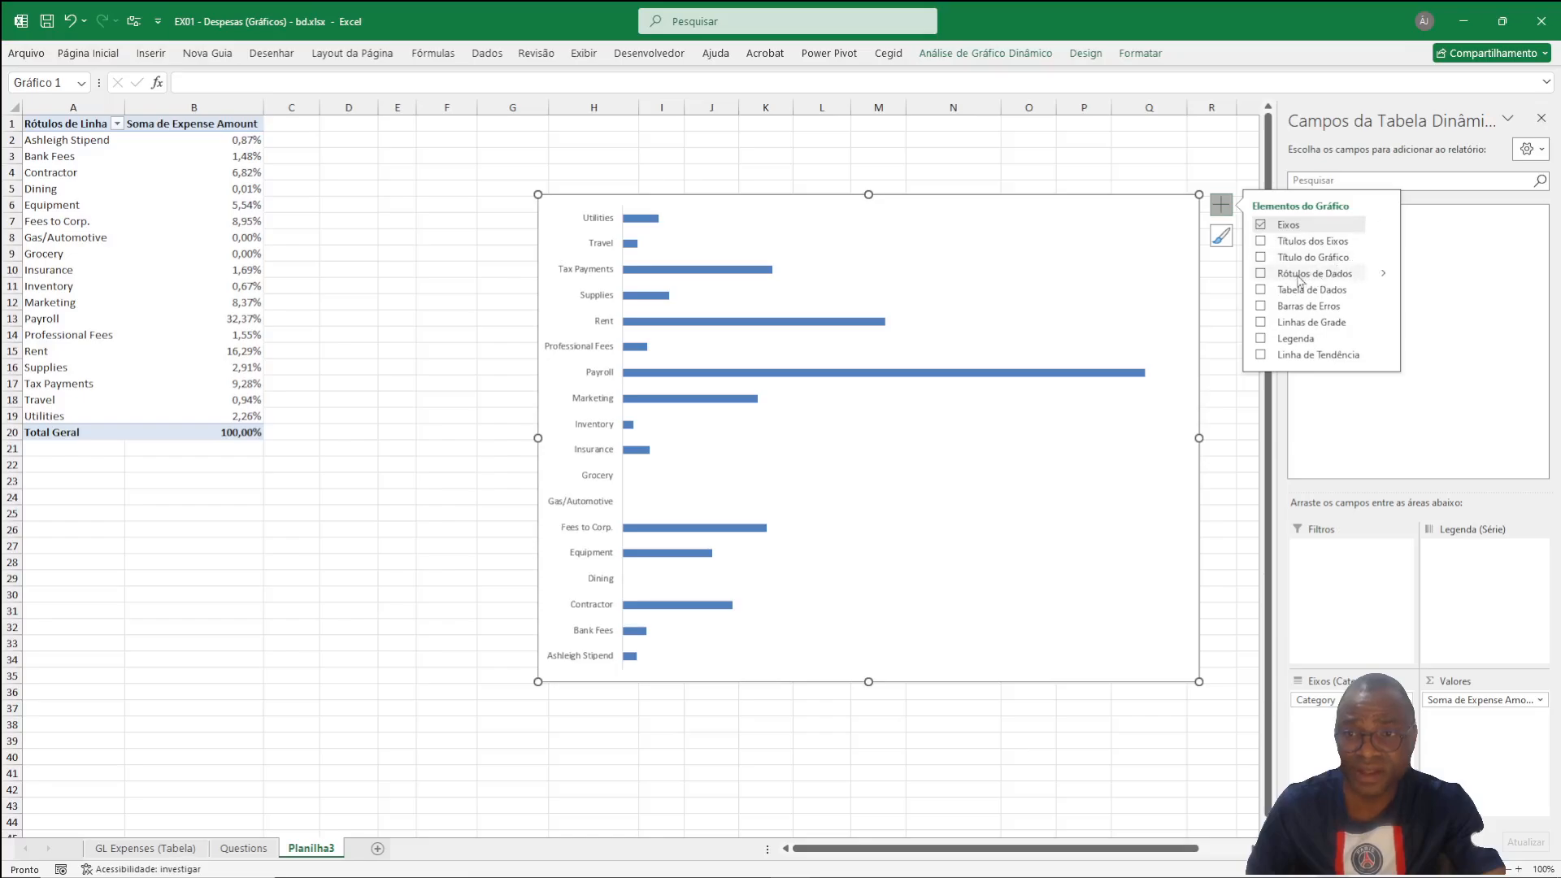
{"action": "left_click", "coordinate": [1384, 275]}
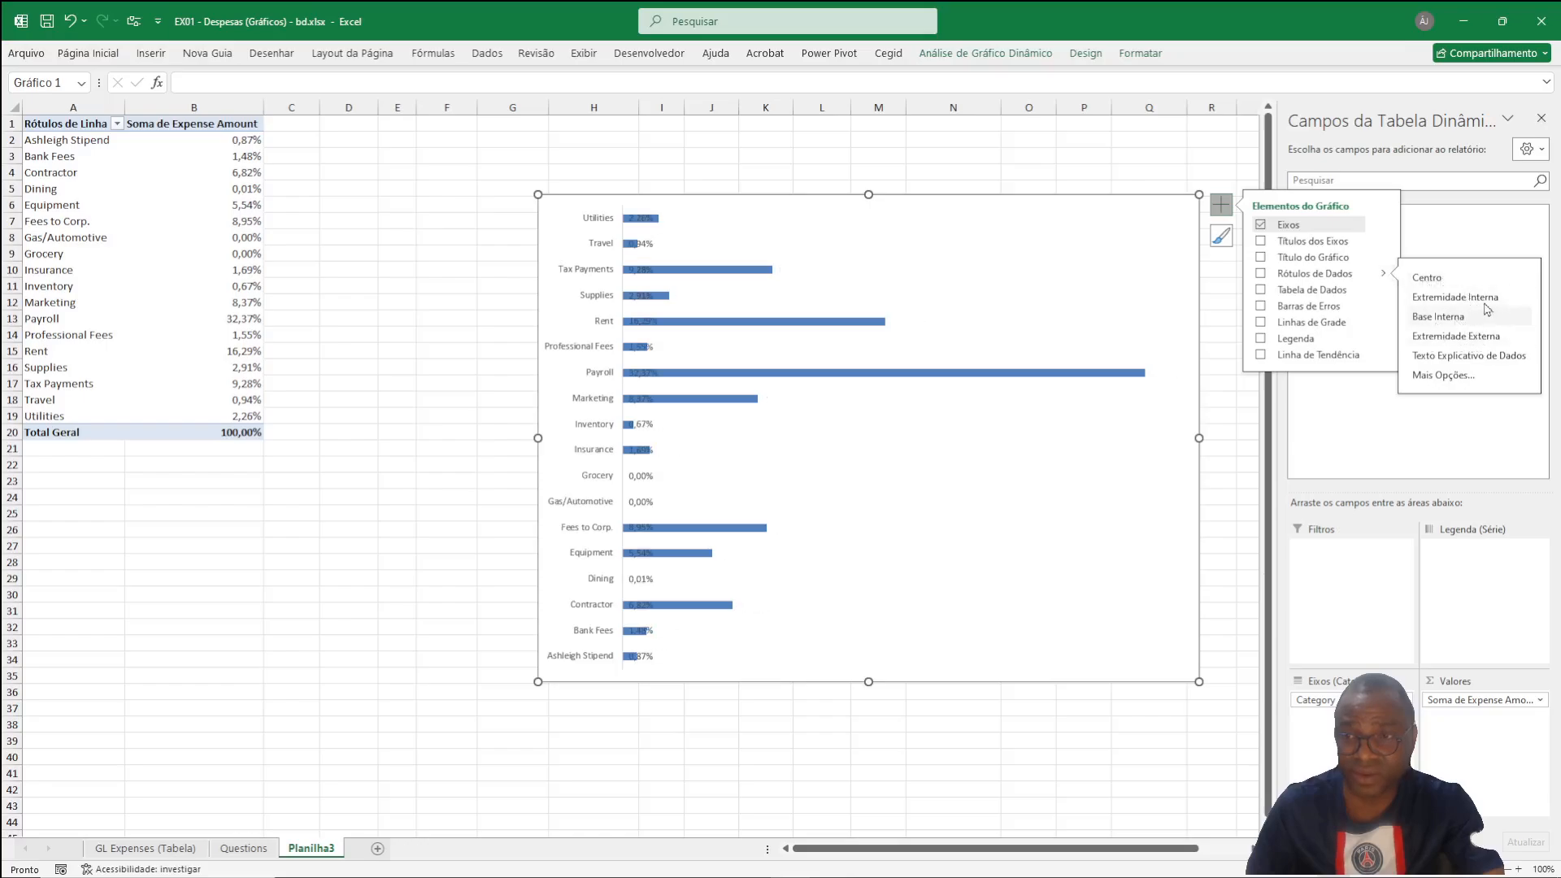
{"action": "left_click", "coordinate": [1451, 344]}
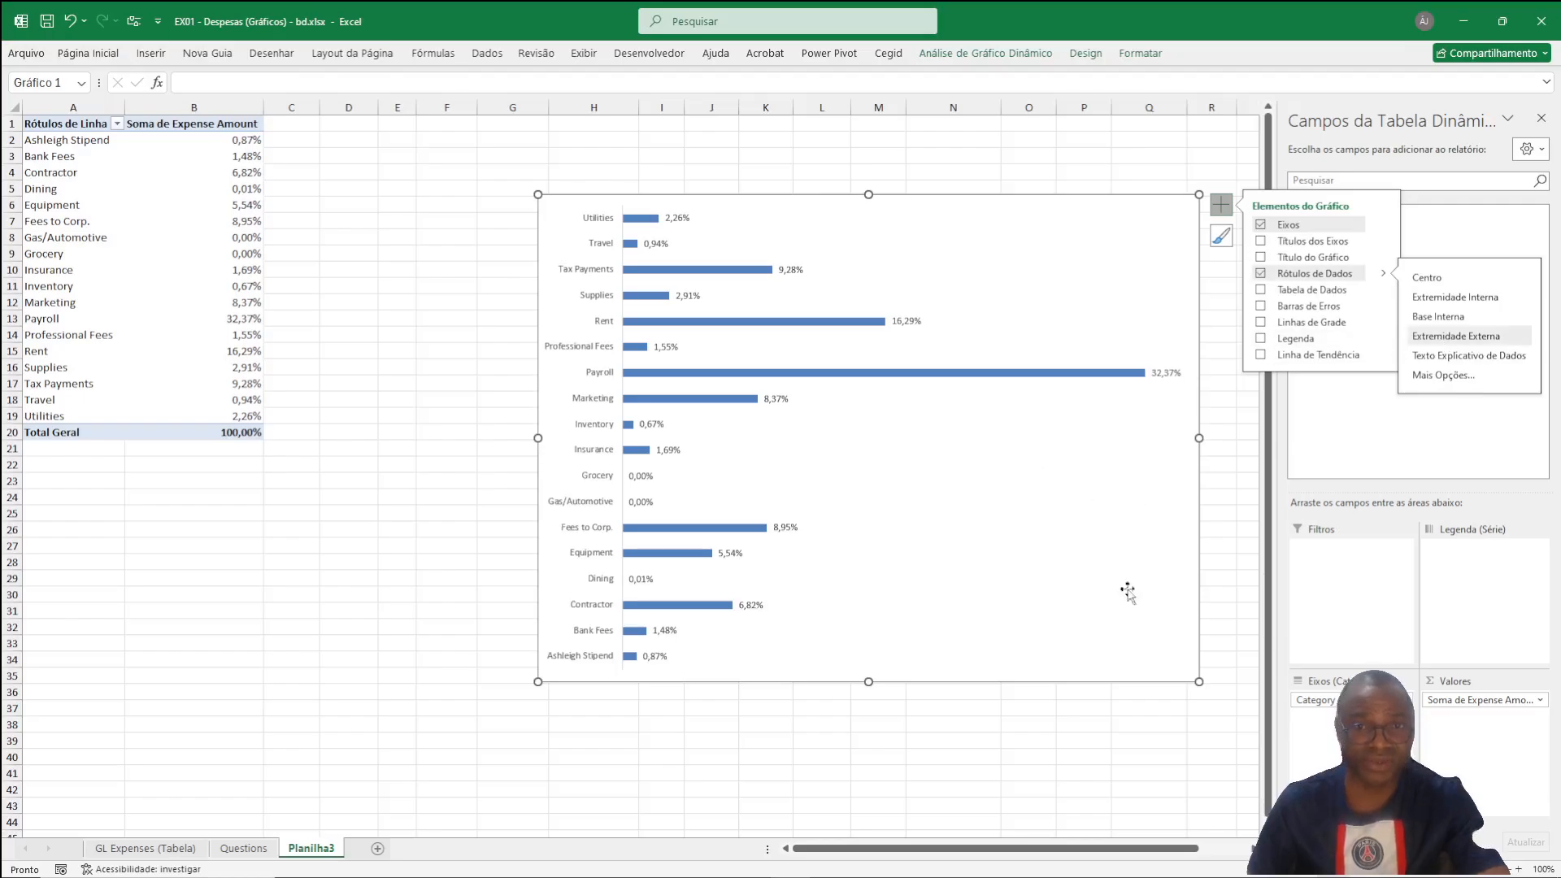
{"action": "left_click", "coordinate": [1029, 756]}
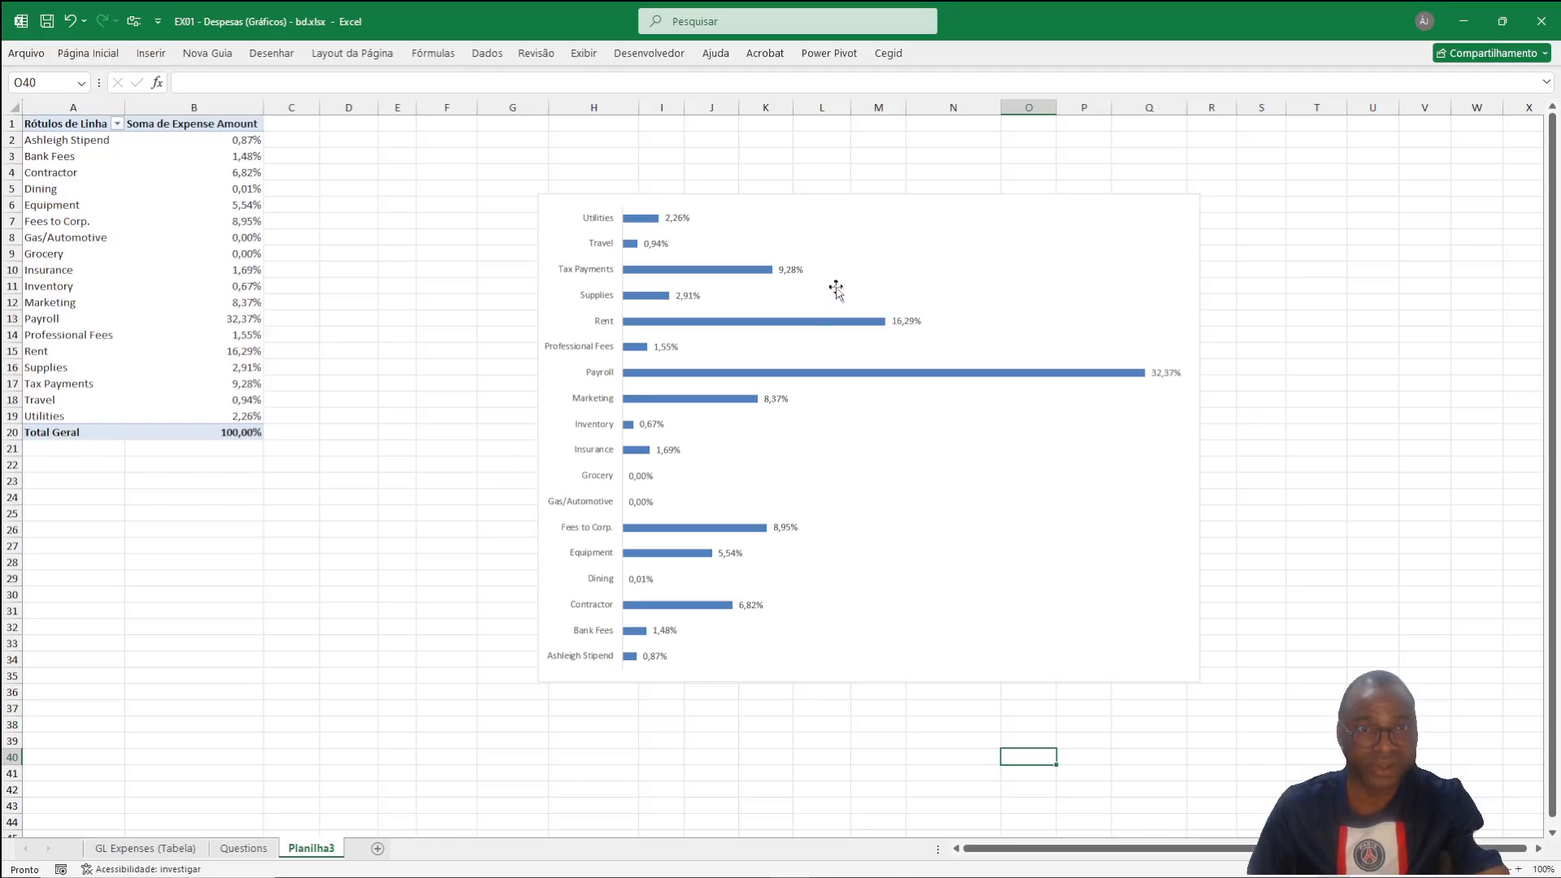